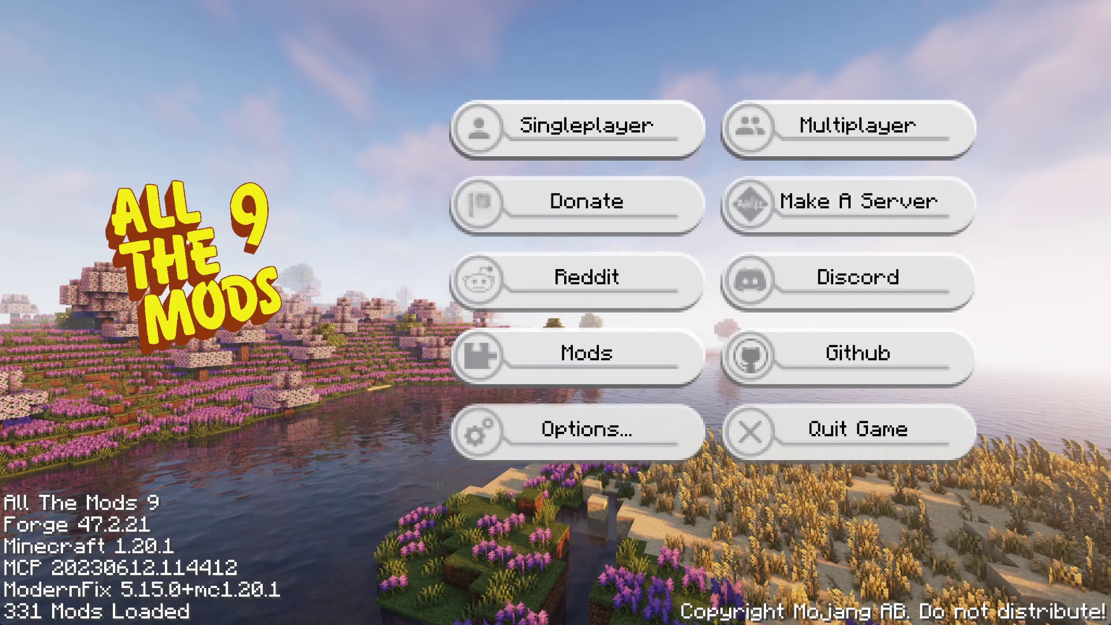
# Quit Minecraft to return to the All the Mods 9 - No Frills page in CurseForge
pyautogui.click(783, 436)
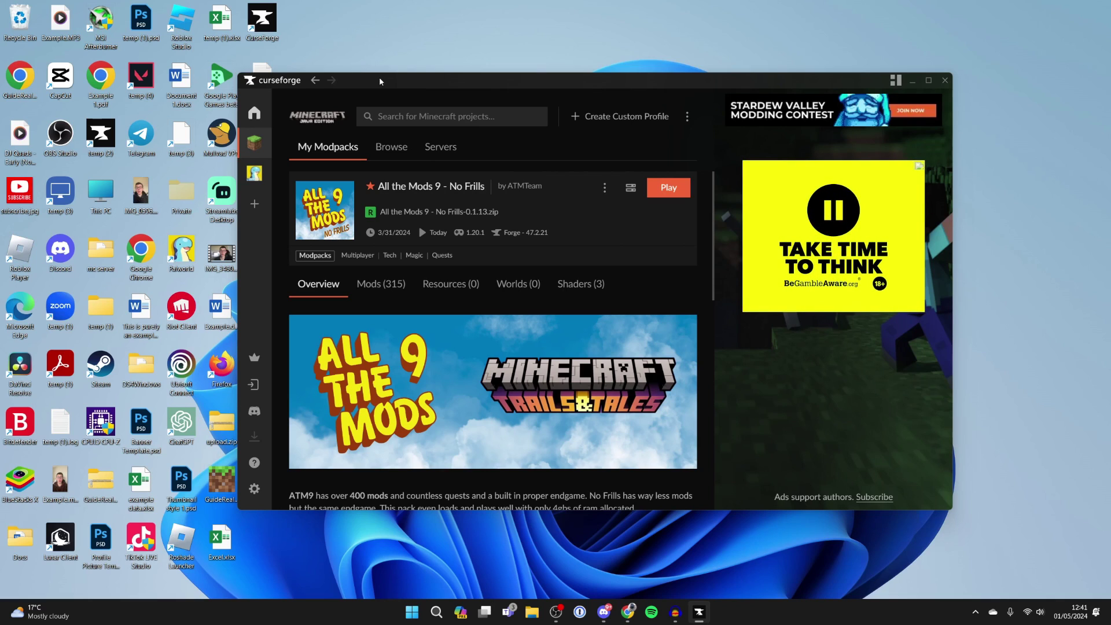
# Look through the modpack list, then reopen the installed All the Mods 9 modpack from My Modpacks
pyautogui.click(391, 147)
pyautogui.click(328, 147)
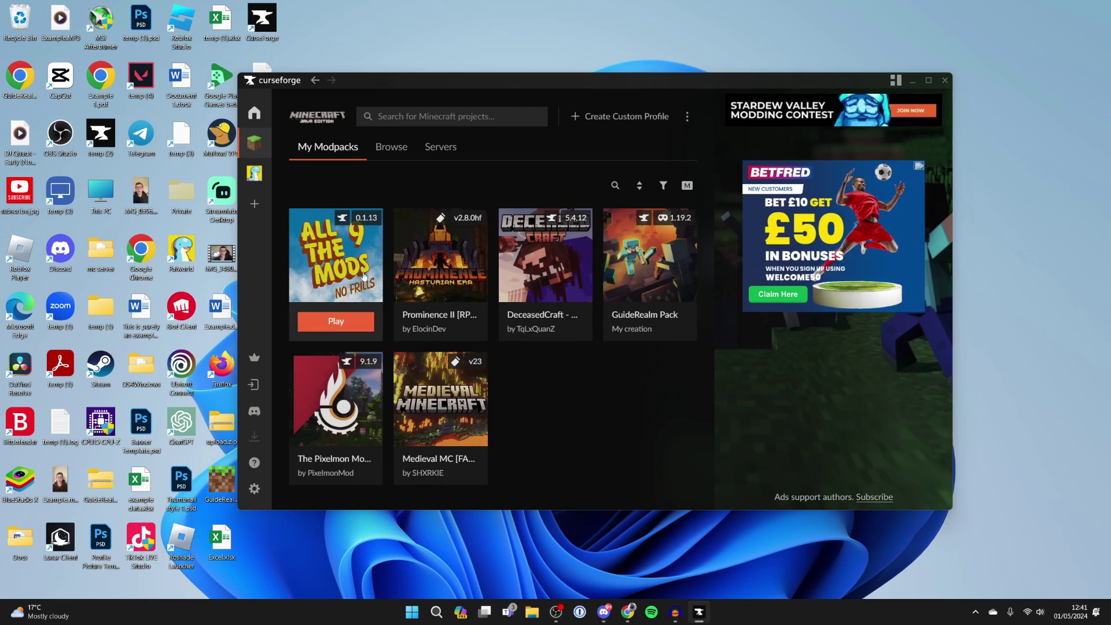
pyautogui.click(347, 243)
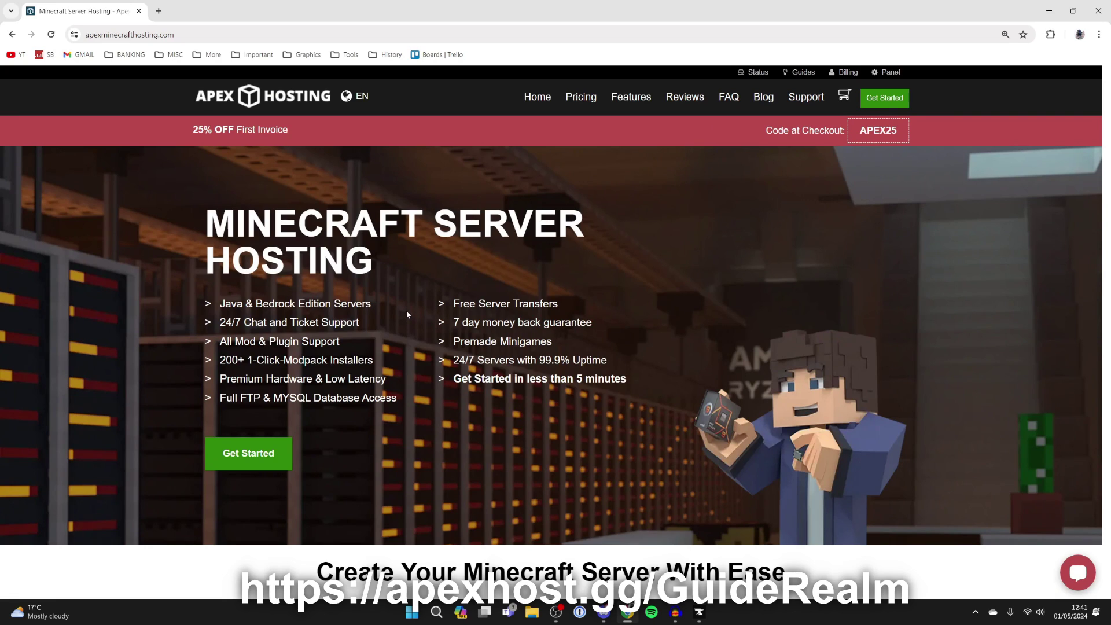
pyautogui.scroll(-7, 407, 314)
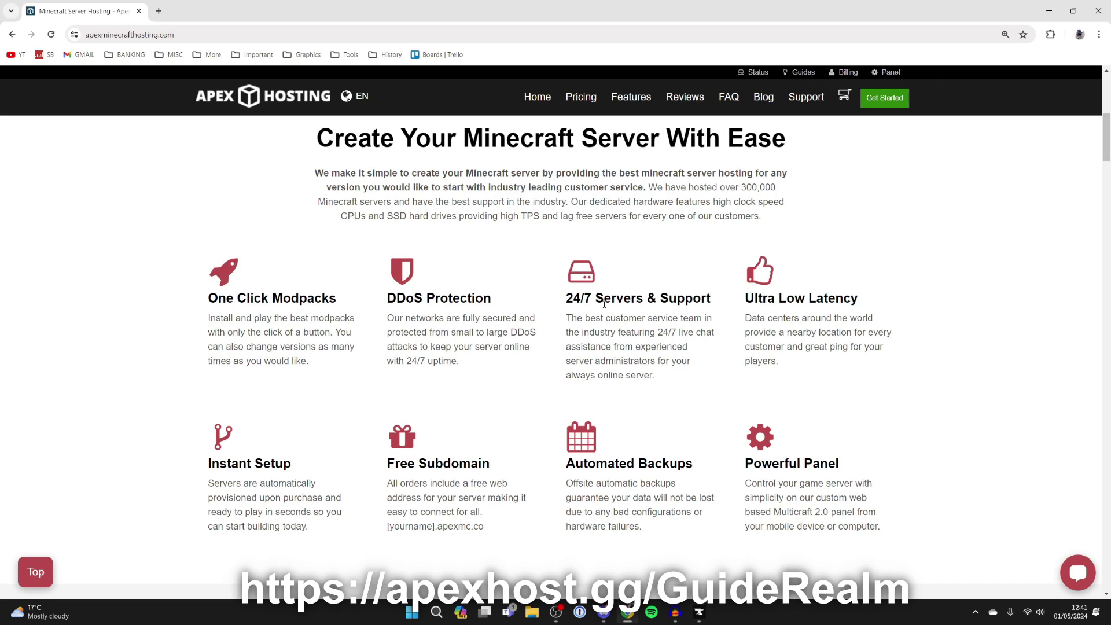
pyautogui.scroll(-1, 642, 356)
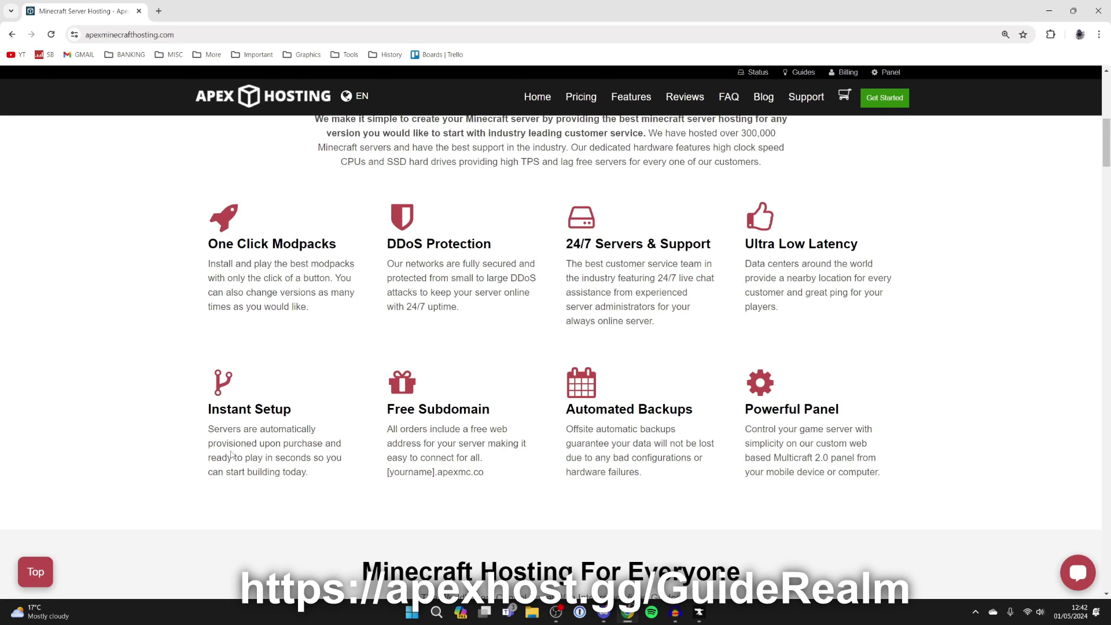
pyautogui.scroll(8, 604, 430)
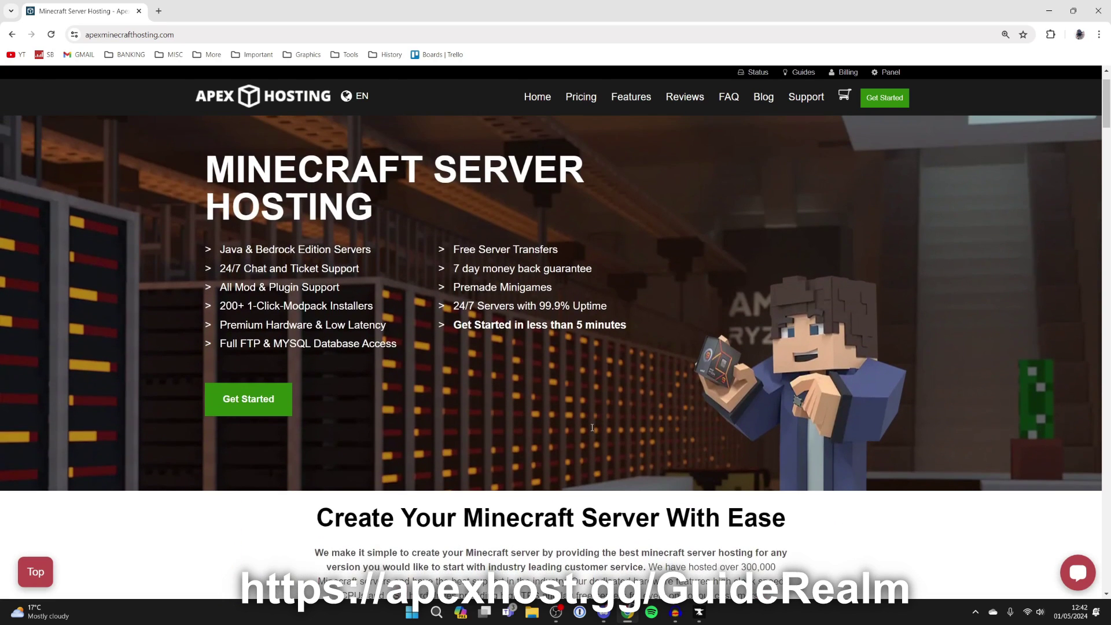
# Go to the Minecraft server pricing plans and order the 8GB RAM plan
pyautogui.click(261, 401)
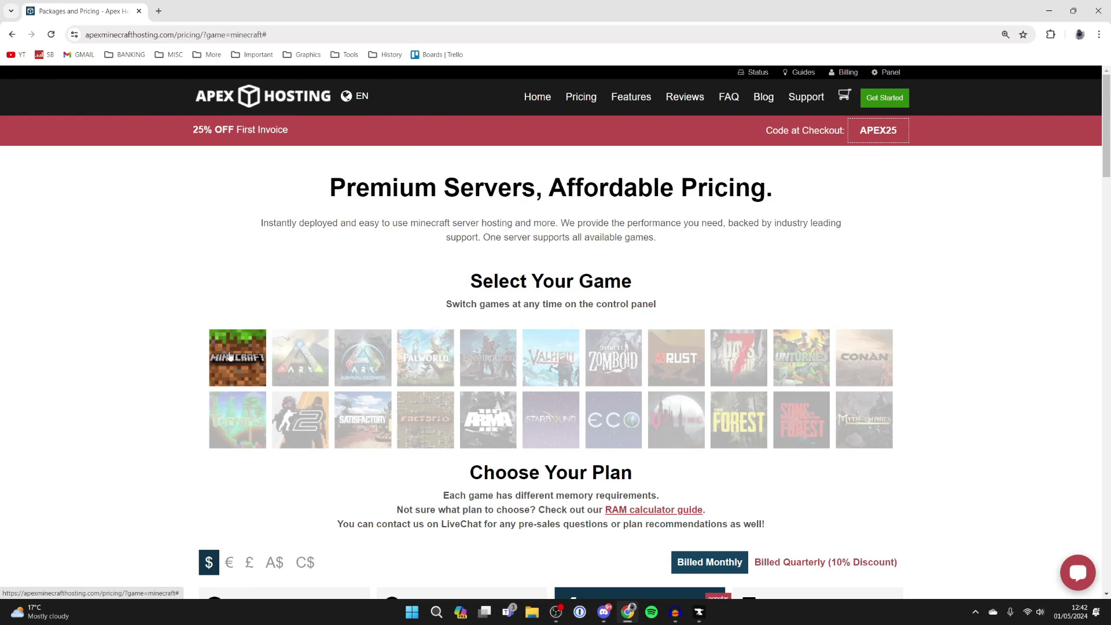
pyautogui.scroll(-5, 234, 363)
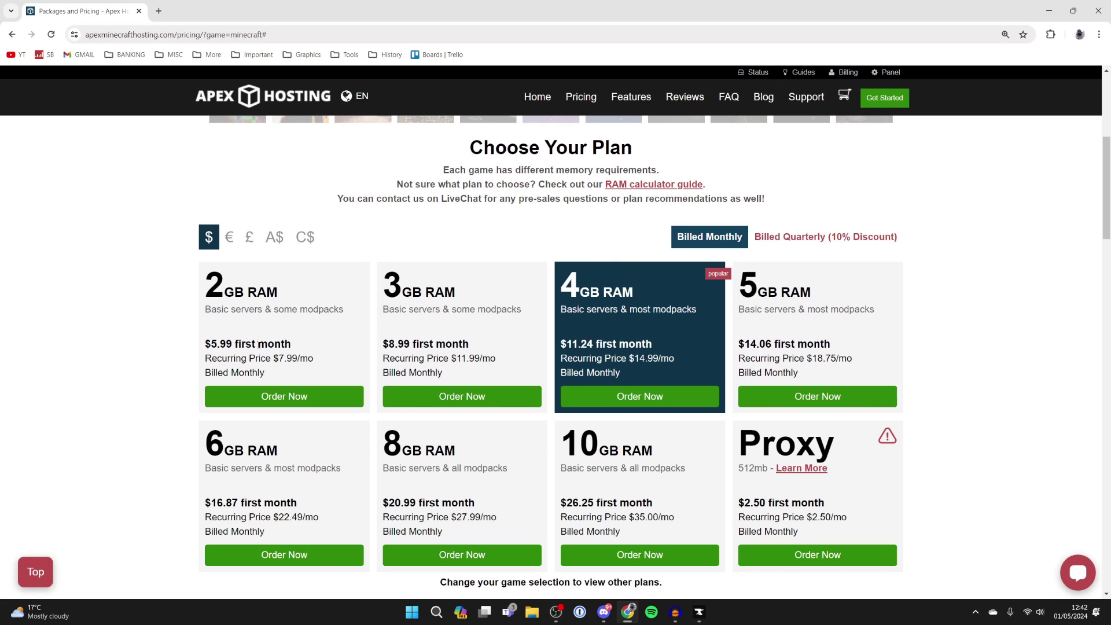
pyautogui.scroll(-3, 266, 347)
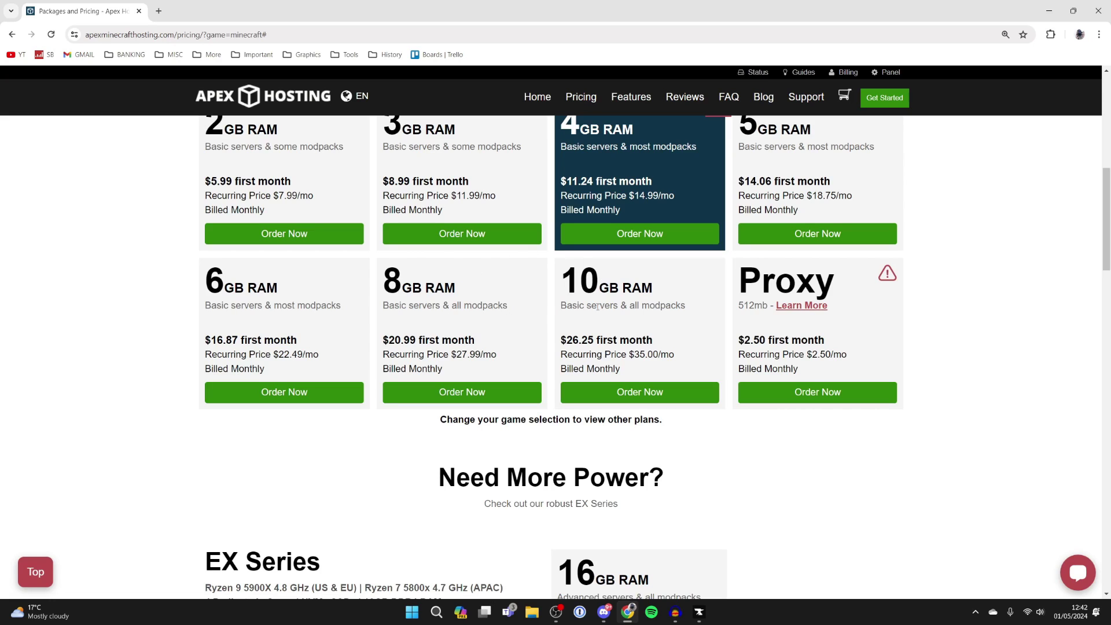
pyautogui.click(475, 393)
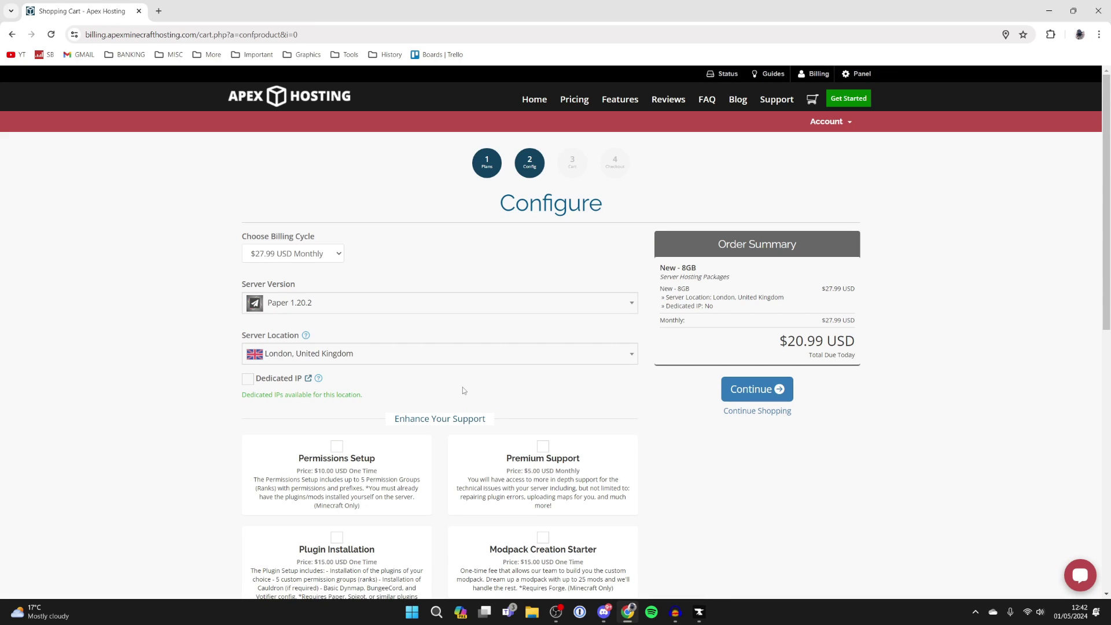
# Choose All the Mods 9 - No Frills as the order's server version and continue checkout
pyautogui.click(336, 311)
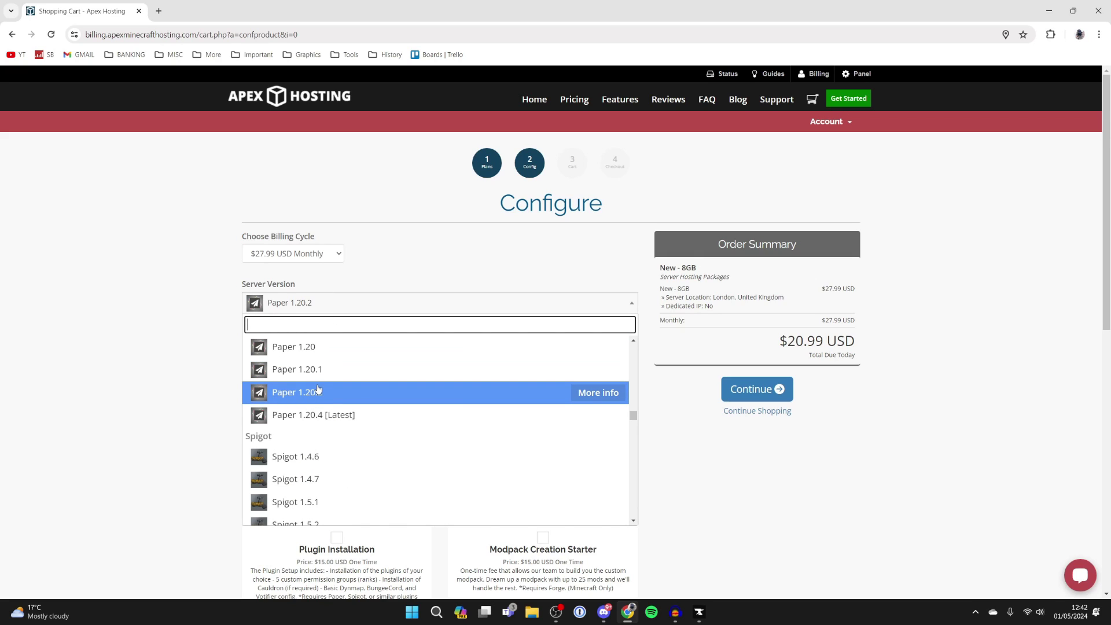
pyautogui.write('all th')
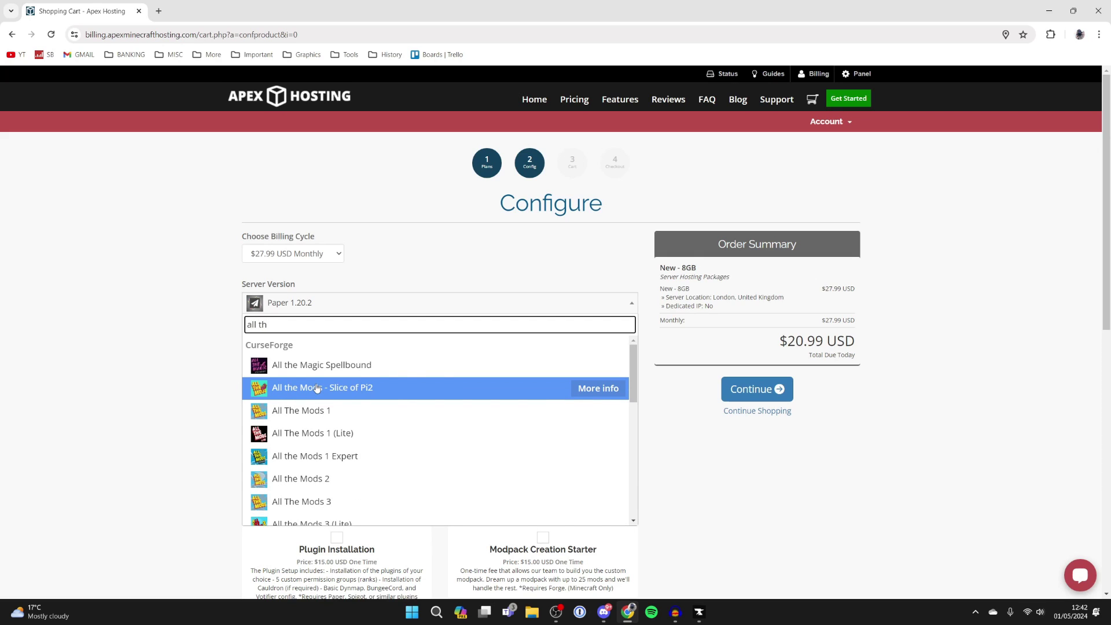
pyautogui.scroll(-4, 317, 388)
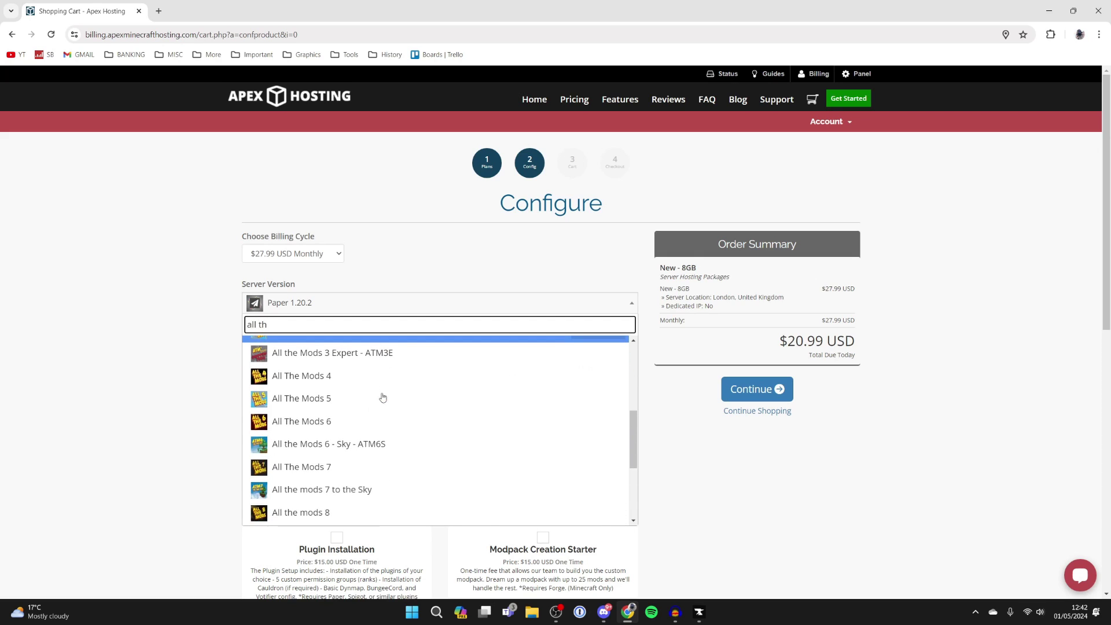
pyautogui.scroll(-3, 382, 397)
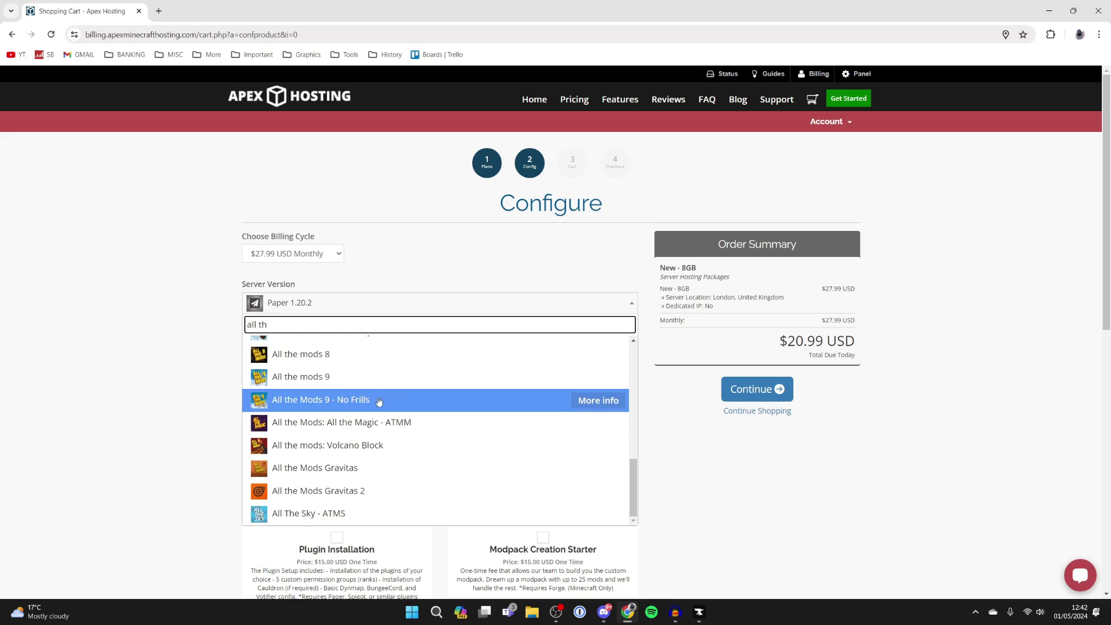
pyautogui.click(320, 405)
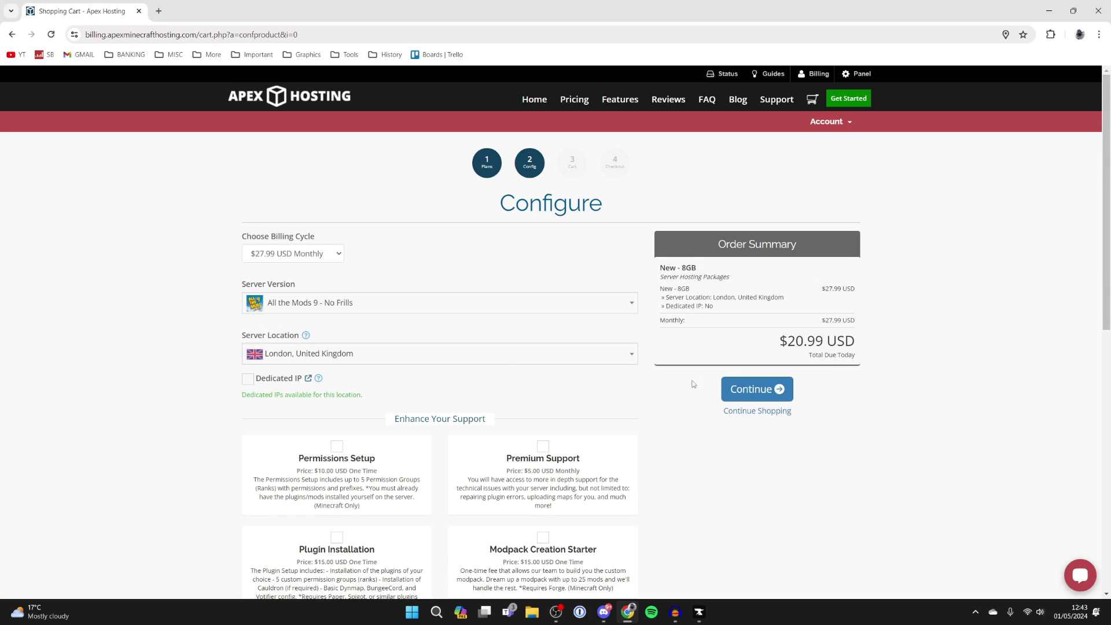
pyautogui.click(756, 391)
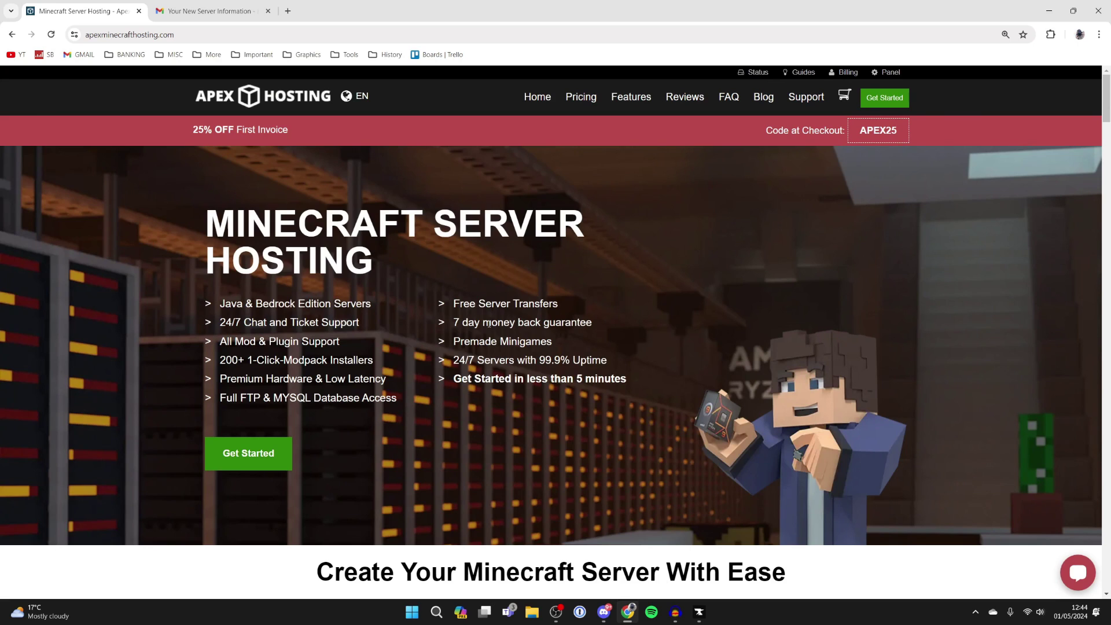
# Log in to the control panel and open GuideRealm's page down to its Paper 1.20.1 game file
pyautogui.click(888, 73)
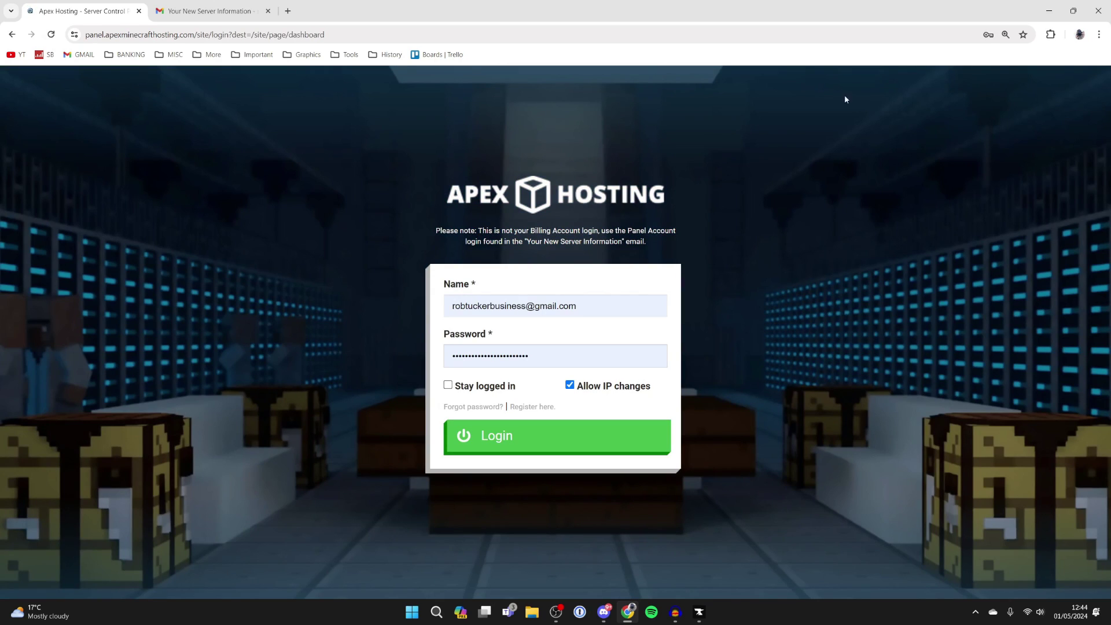
pyautogui.click(537, 440)
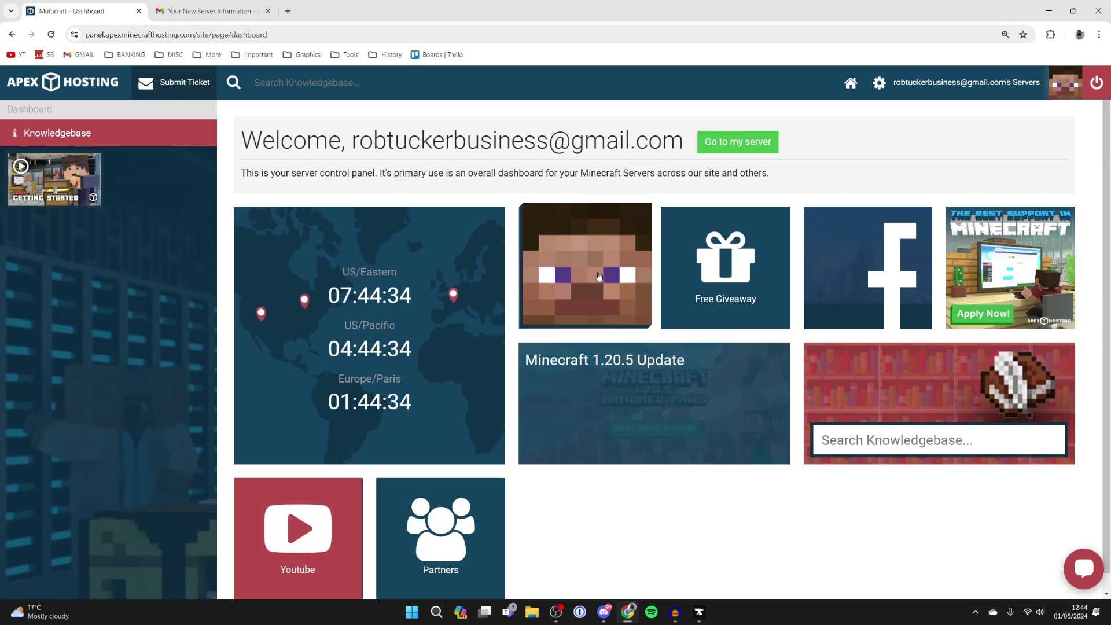
pyautogui.click(599, 272)
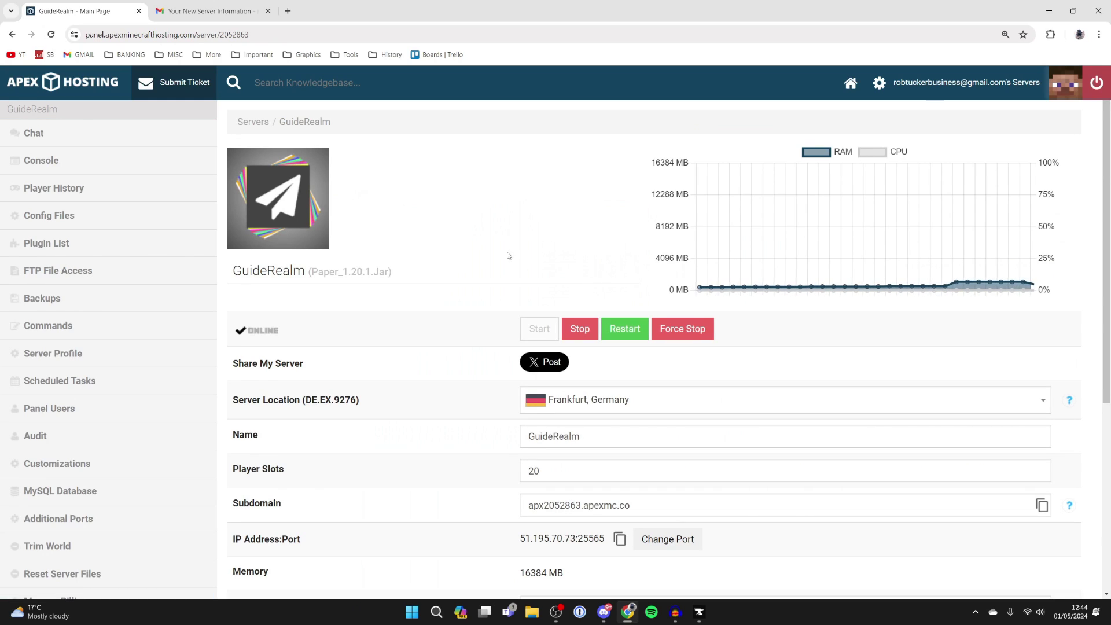
pyautogui.scroll(-2, 501, 250)
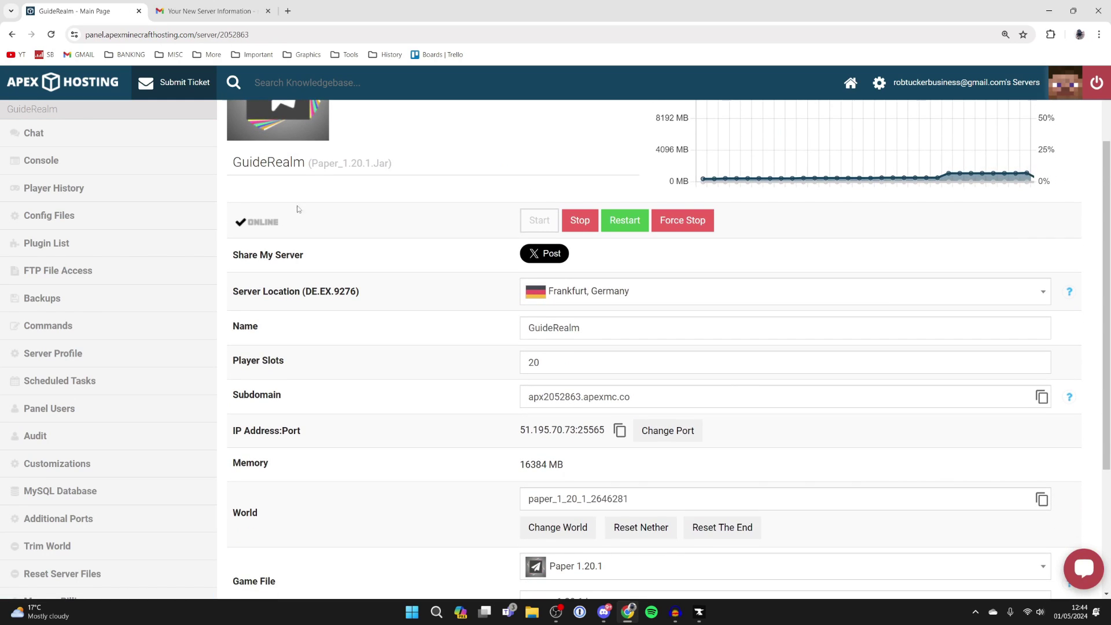
pyautogui.scroll(-1, 391, 224)
pyautogui.scroll(-1, 391, 224)
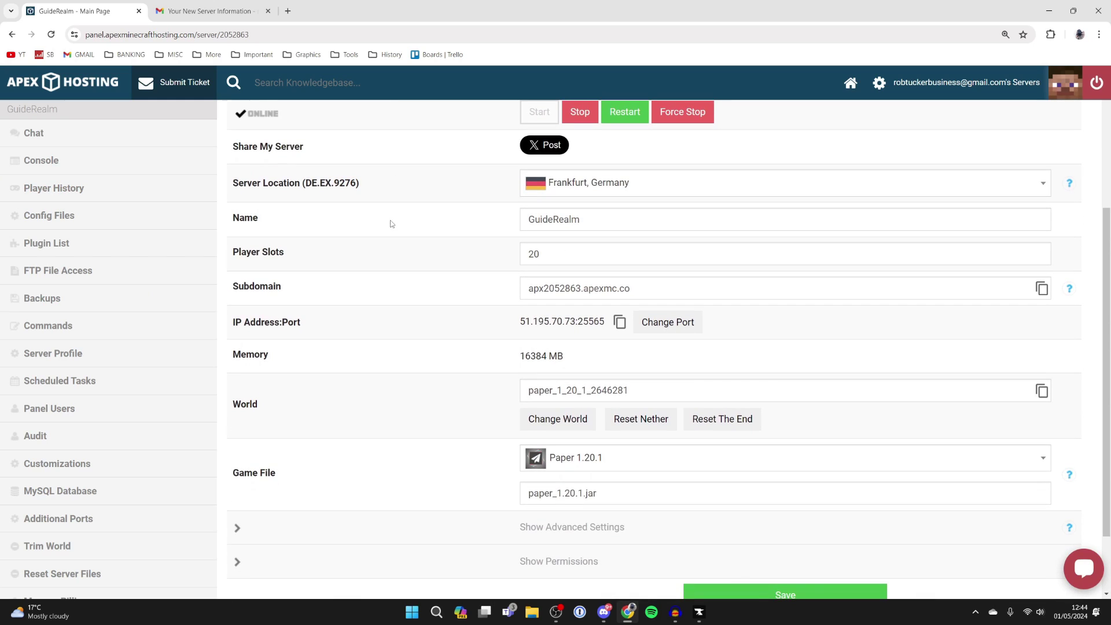
pyautogui.scroll(1, 386, 253)
pyautogui.scroll(-2, 387, 252)
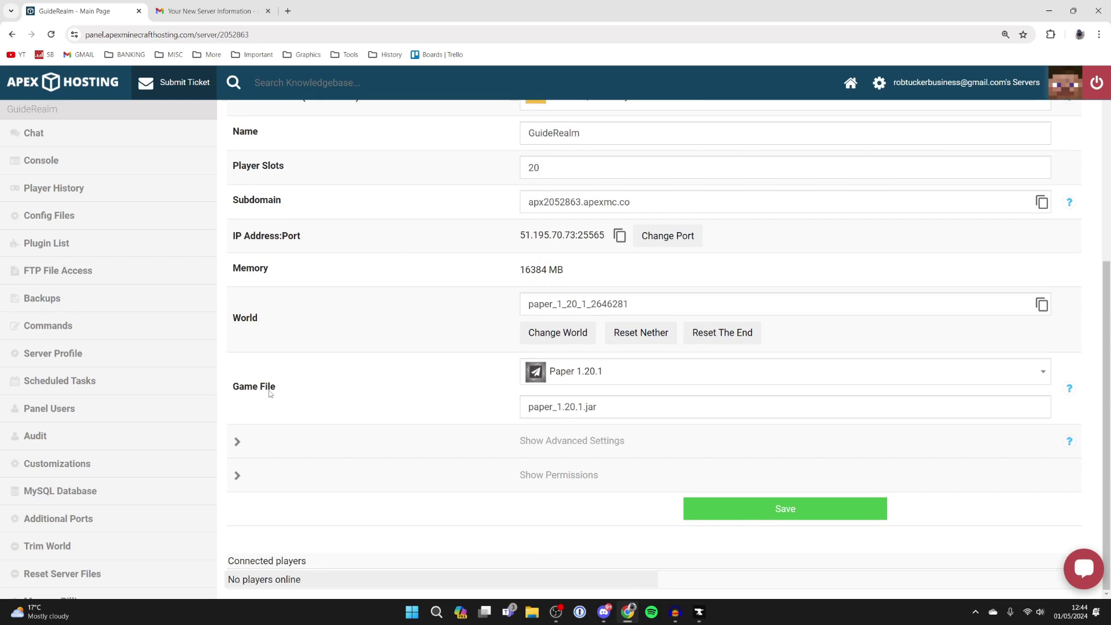
# Switch GuideRealm's game file to All the Mods 9 - No Frills with a new world and restart
pyautogui.click(561, 372)
pyautogui.write('all the mods')
pyautogui.scroll(-5, 665, 236)
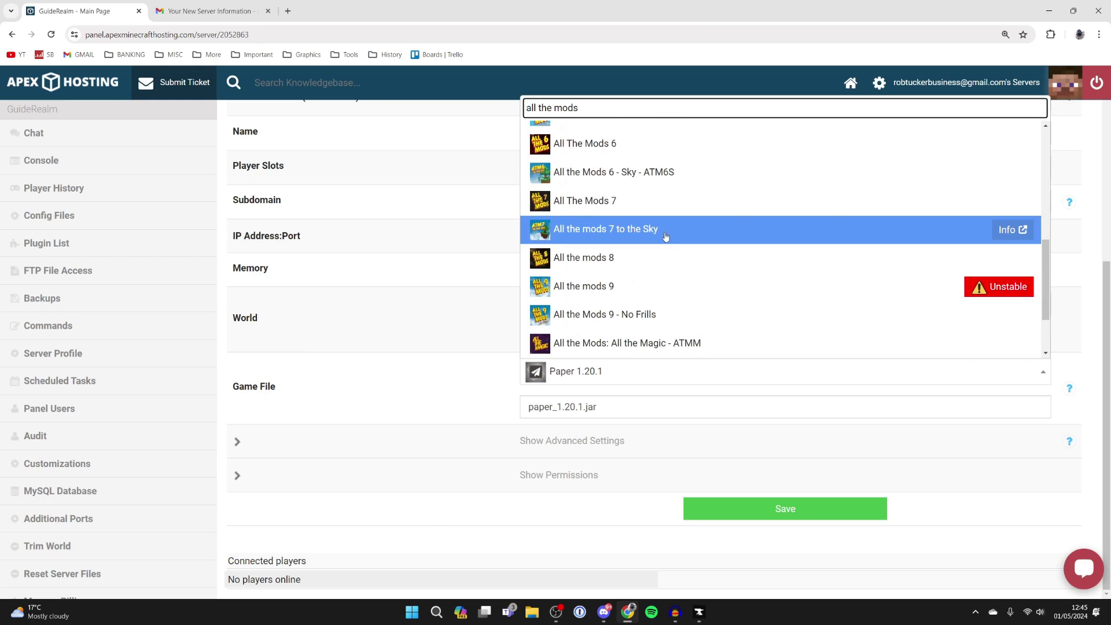
pyautogui.click(616, 321)
pyautogui.click(543, 435)
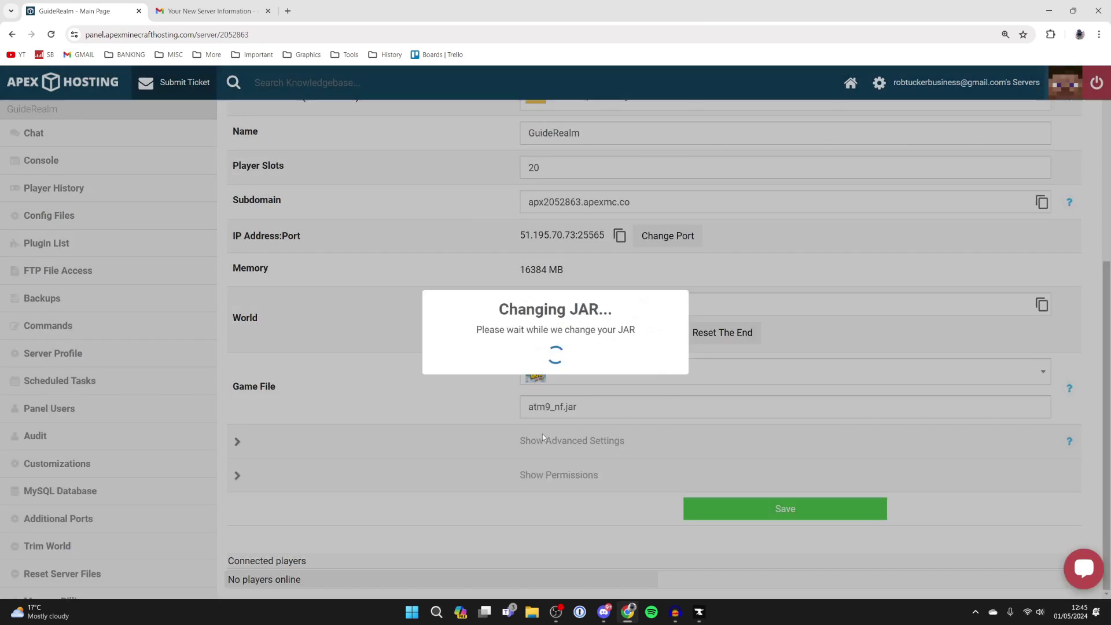
pyautogui.click(507, 441)
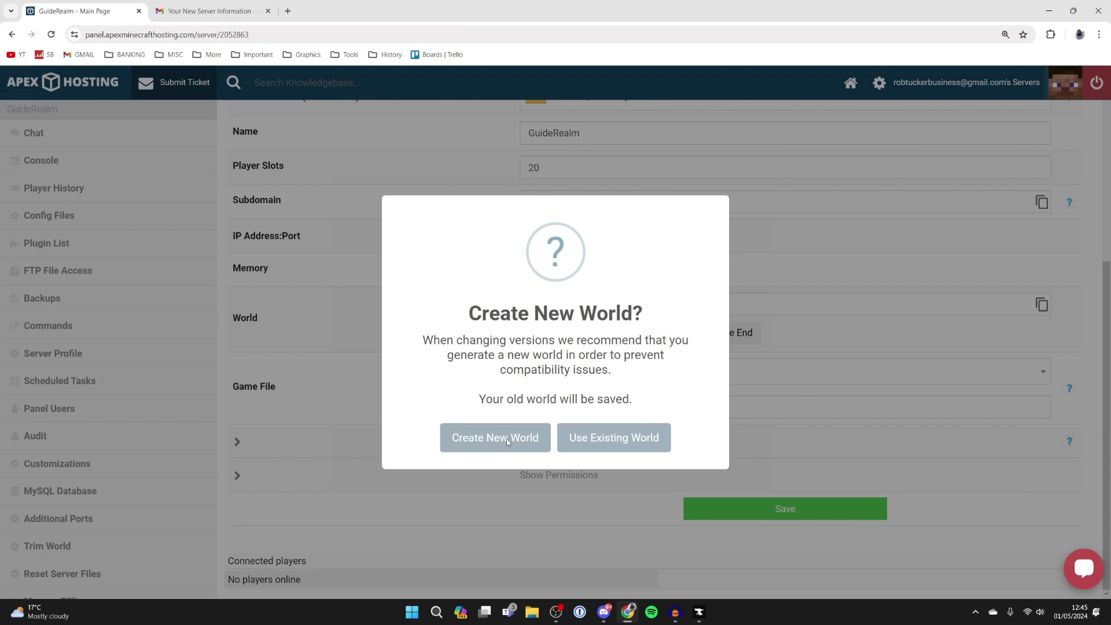
pyautogui.click(509, 441)
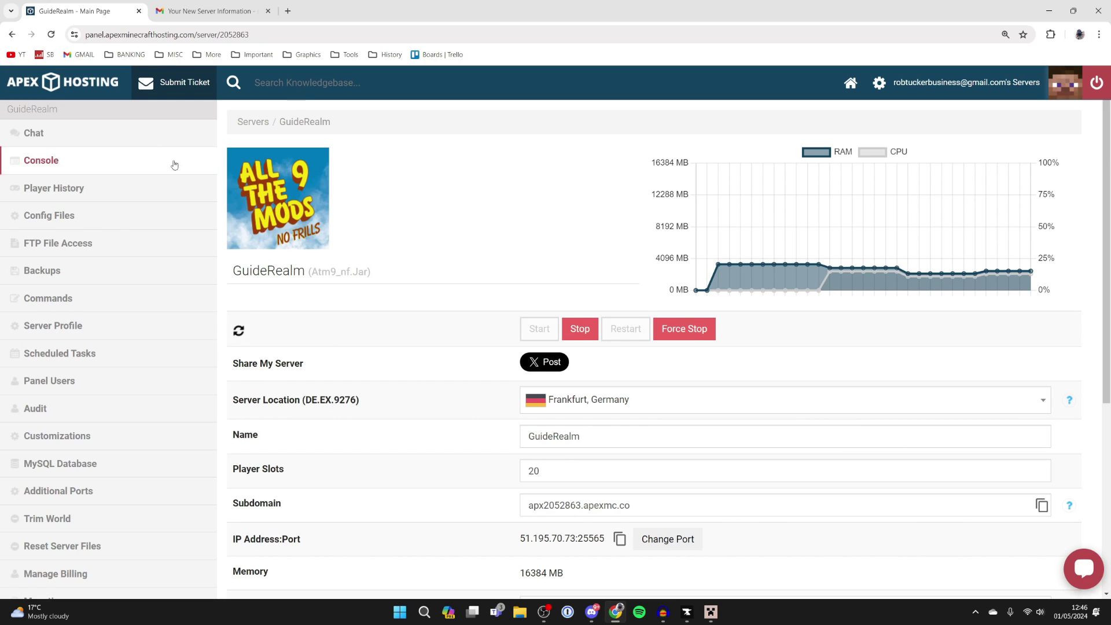
pyautogui.click(100, 165)
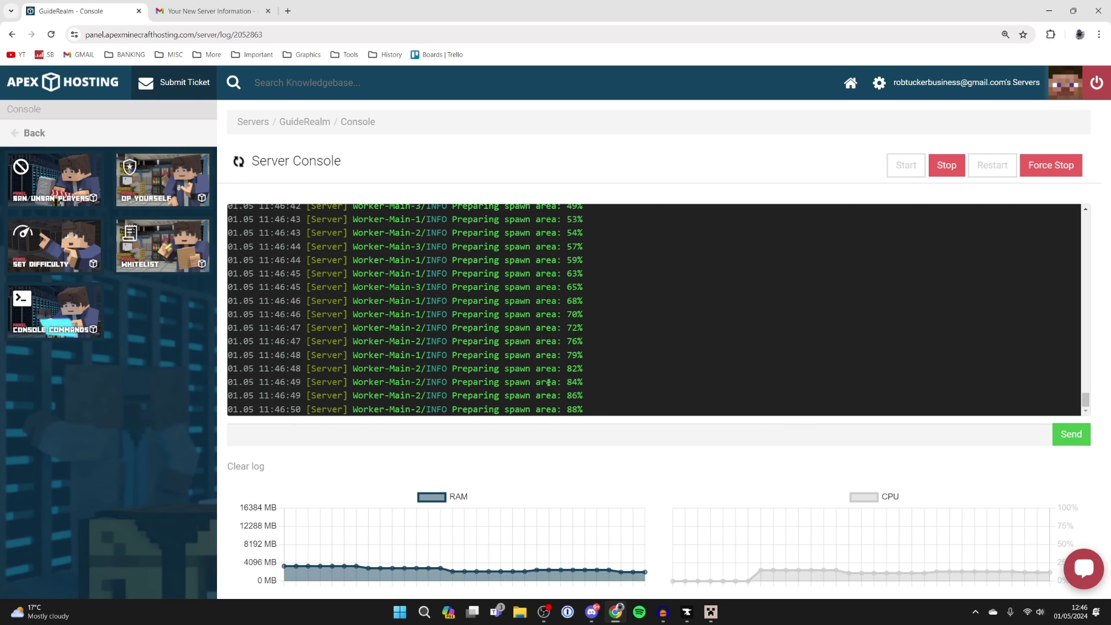
# Grant the player operator rights with the op command in the console, then go back to the server page
pyautogui.click(344, 427)
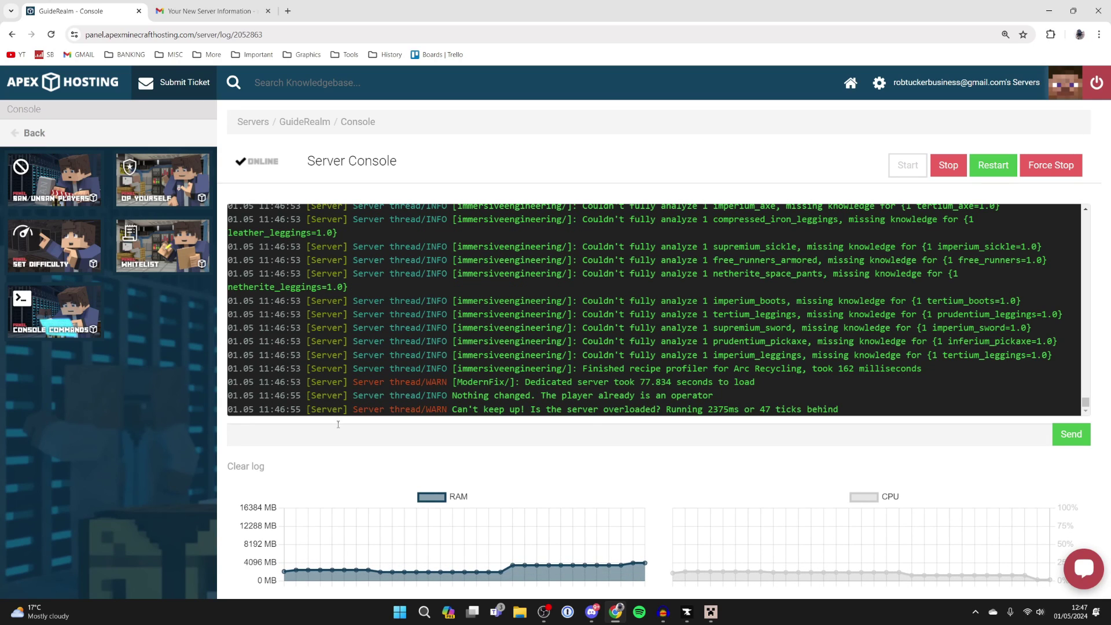
pyautogui.write('op ')
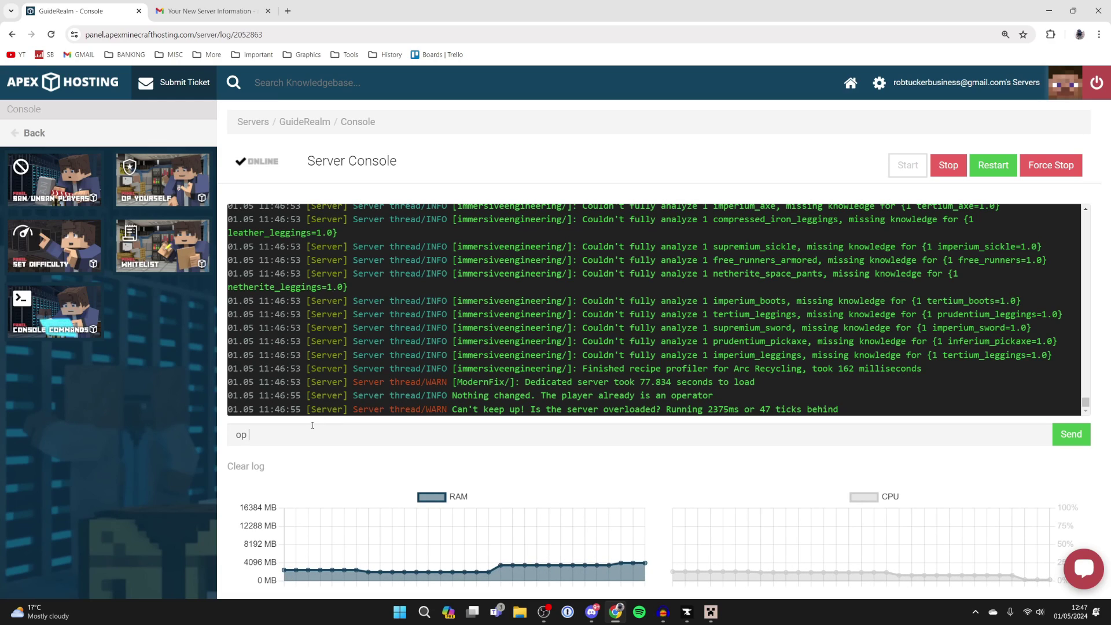
pyautogui.write('guiderealm')
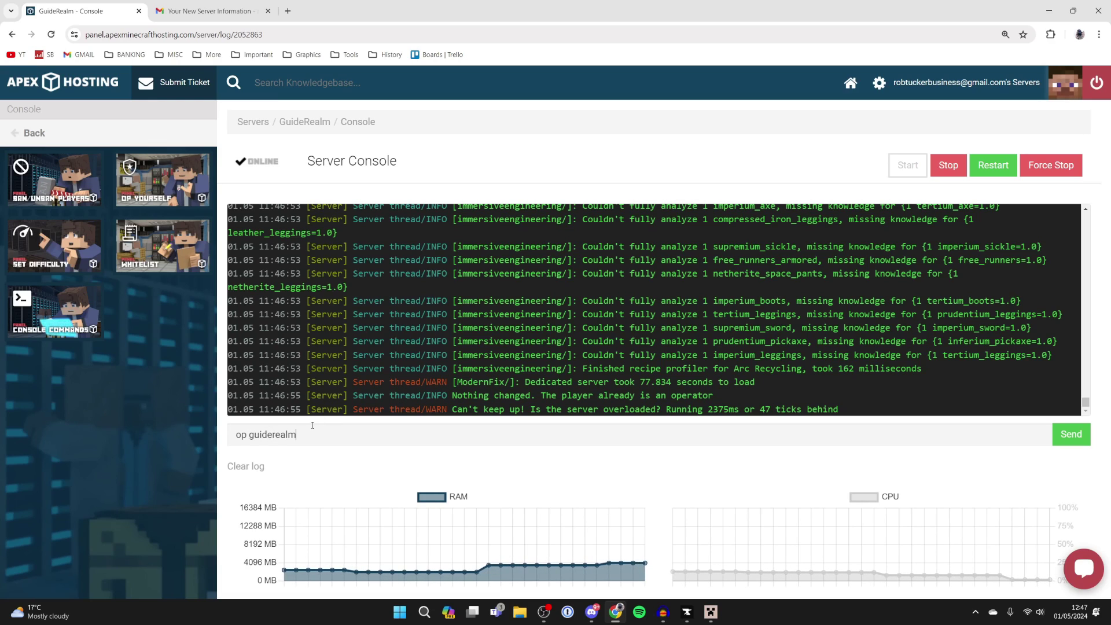
pyautogui.press('Return')
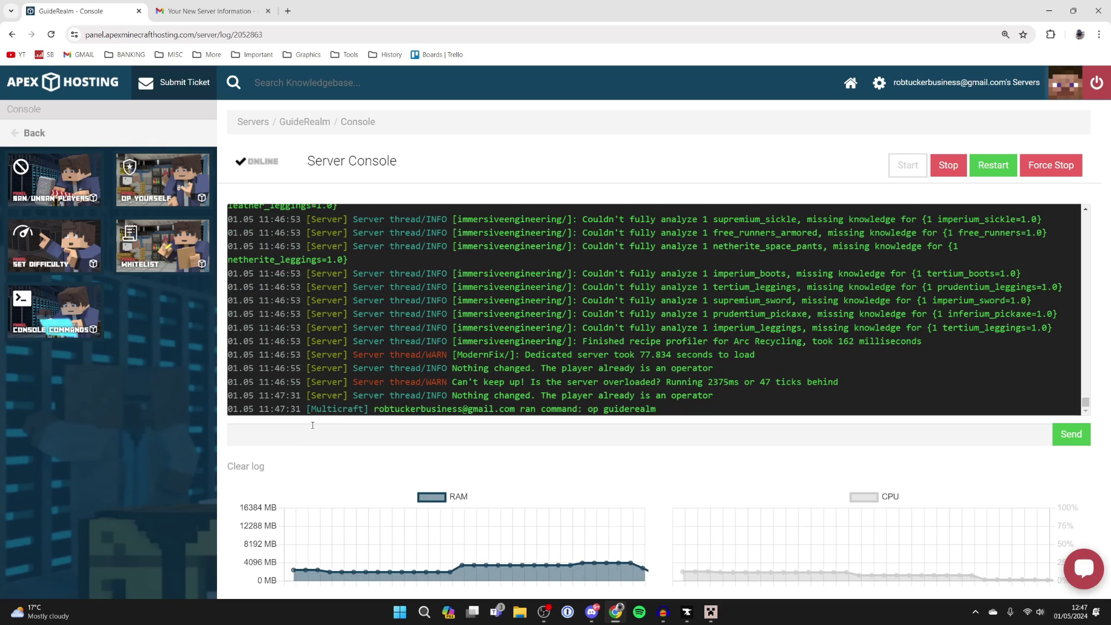
pyautogui.hotkey('alt', 'Left')
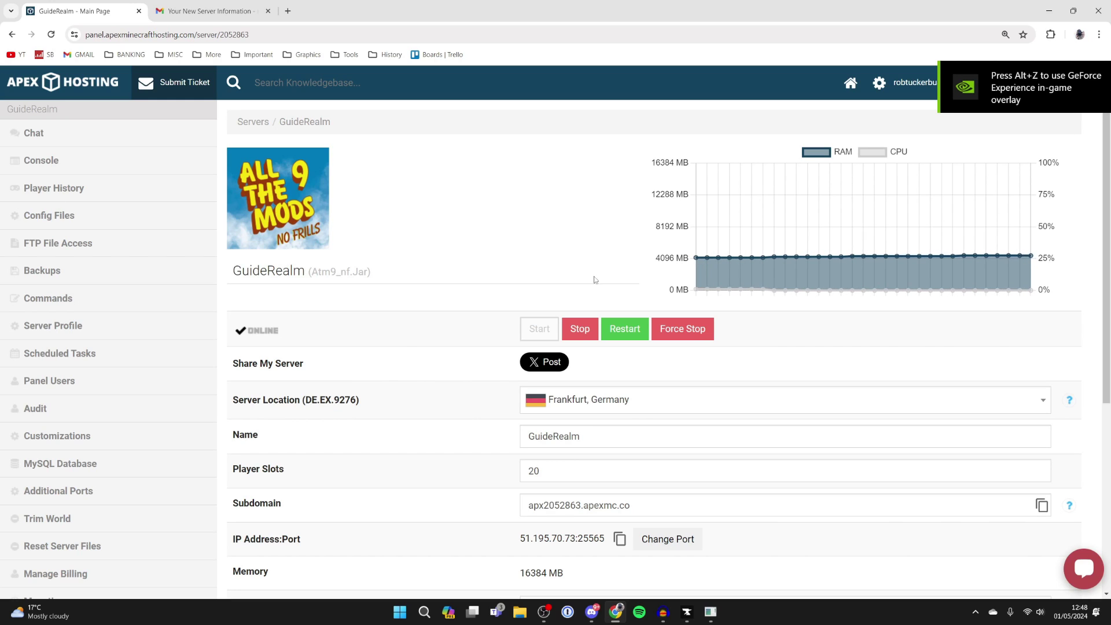
# Copy the server's subdomain apx2052863.apexmc.co from the server page
pyautogui.scroll(-3, 394, 358)
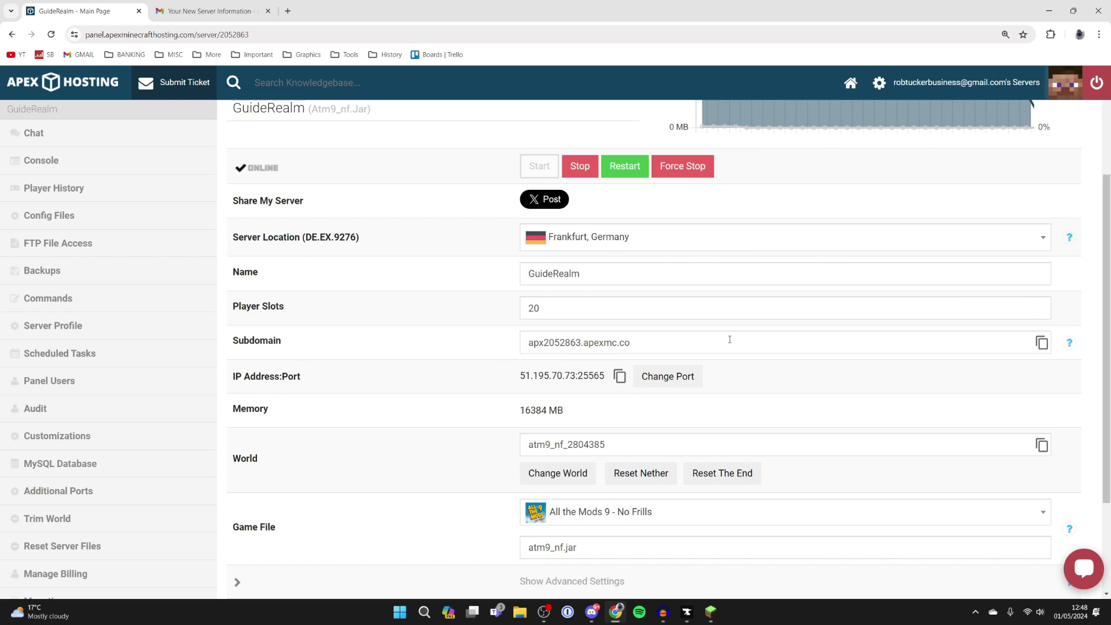
pyautogui.click(1042, 343)
# Add a multiplayer server entry in Minecraft using the pasted address apx2052863.apexmc.co
pyautogui.click(711, 611)
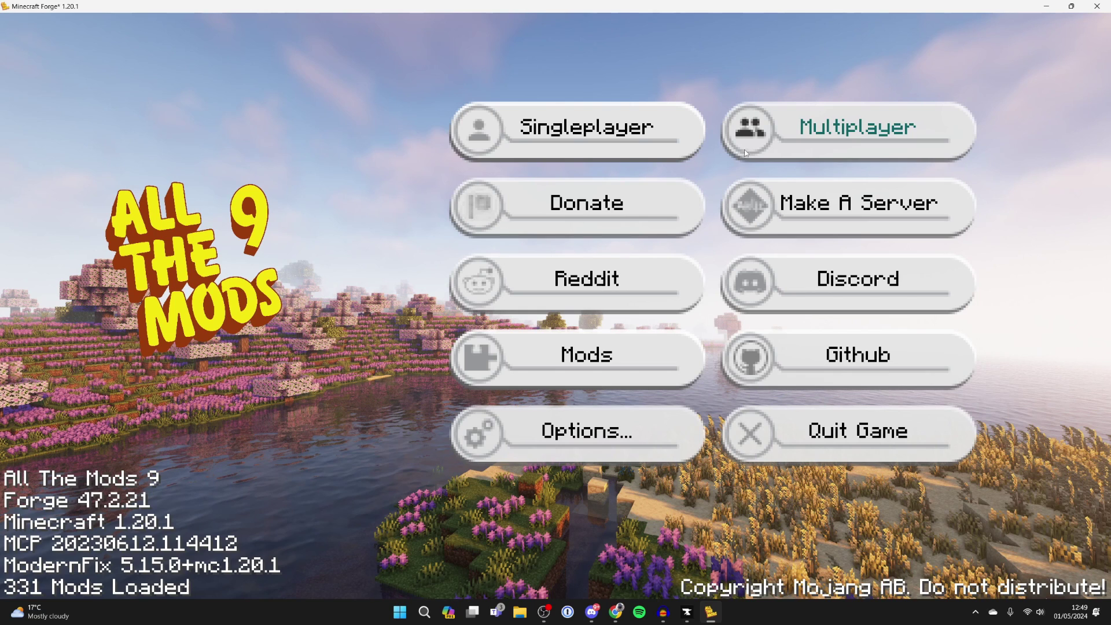
pyautogui.click(764, 136)
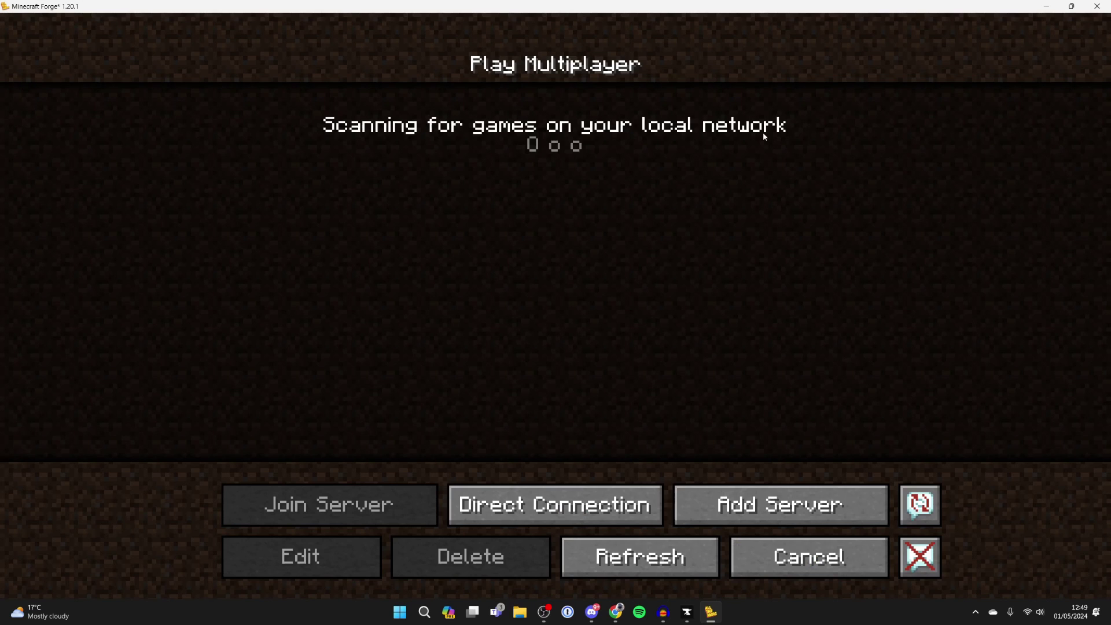
pyautogui.click(720, 490)
pyautogui.click(531, 255)
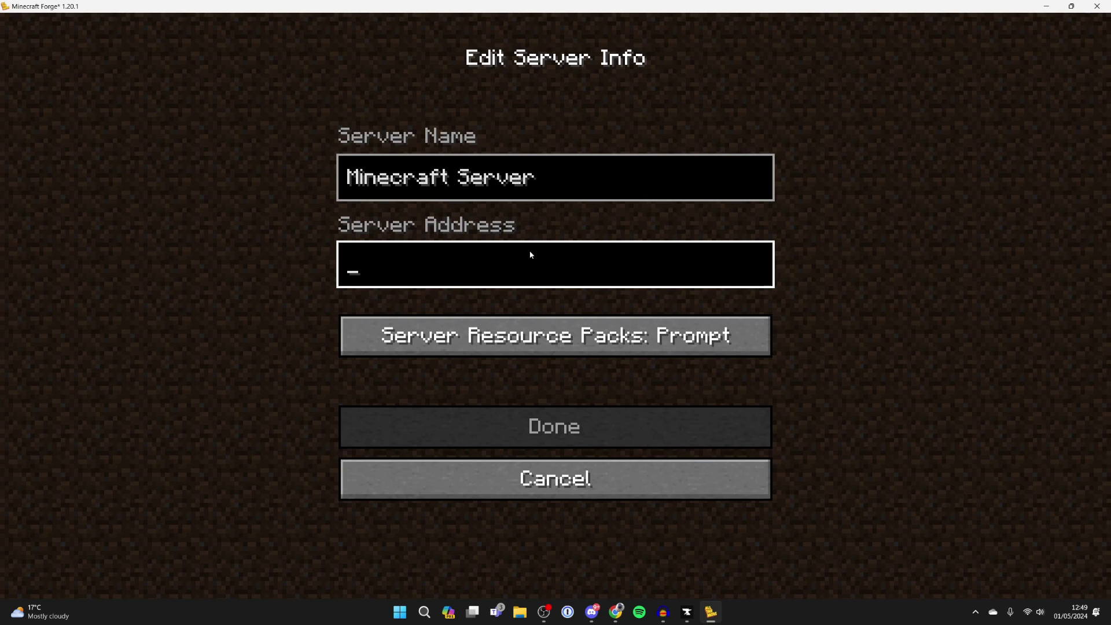
pyautogui.hotkey('ctrl', 'v')
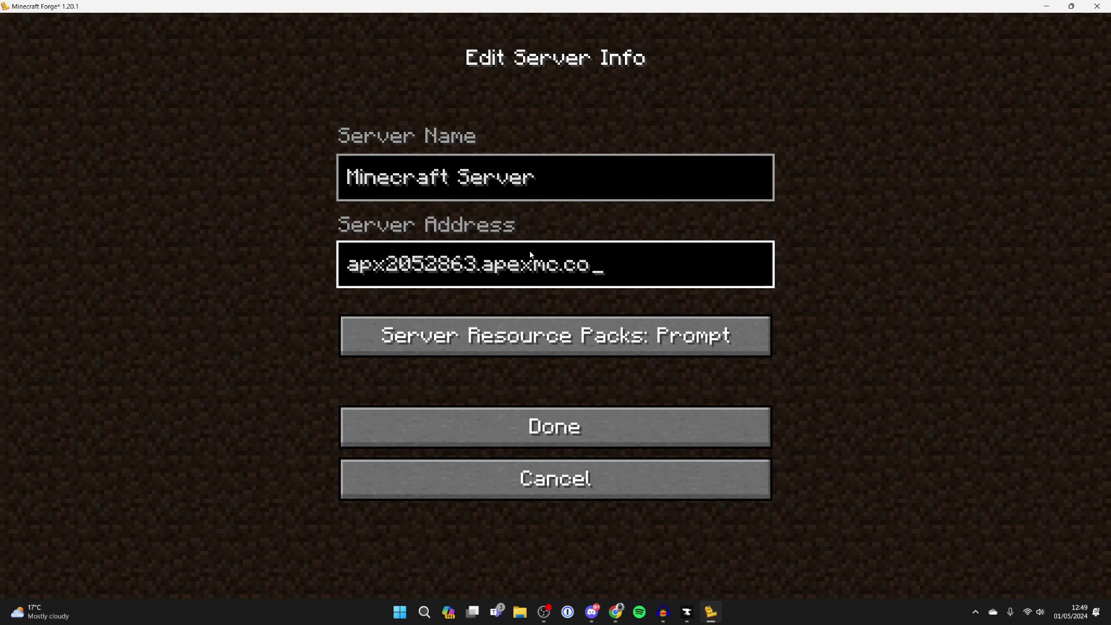
pyautogui.click(600, 419)
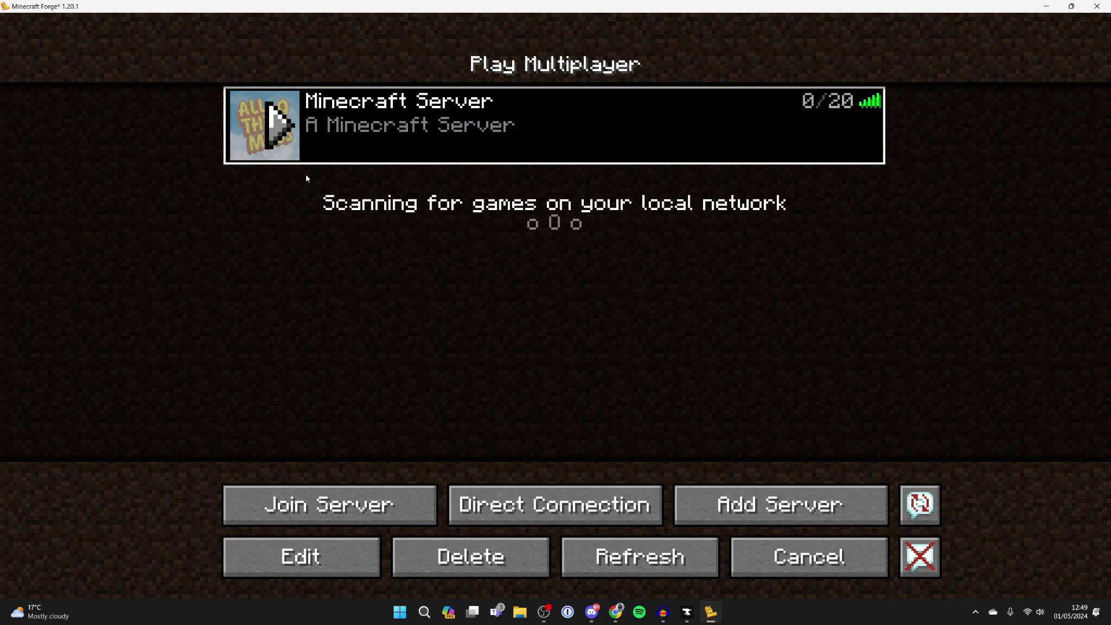
# Join the new server, walk up the grassy terraces, pause, and return to the Apex Hosting panel
pyautogui.click(356, 488)
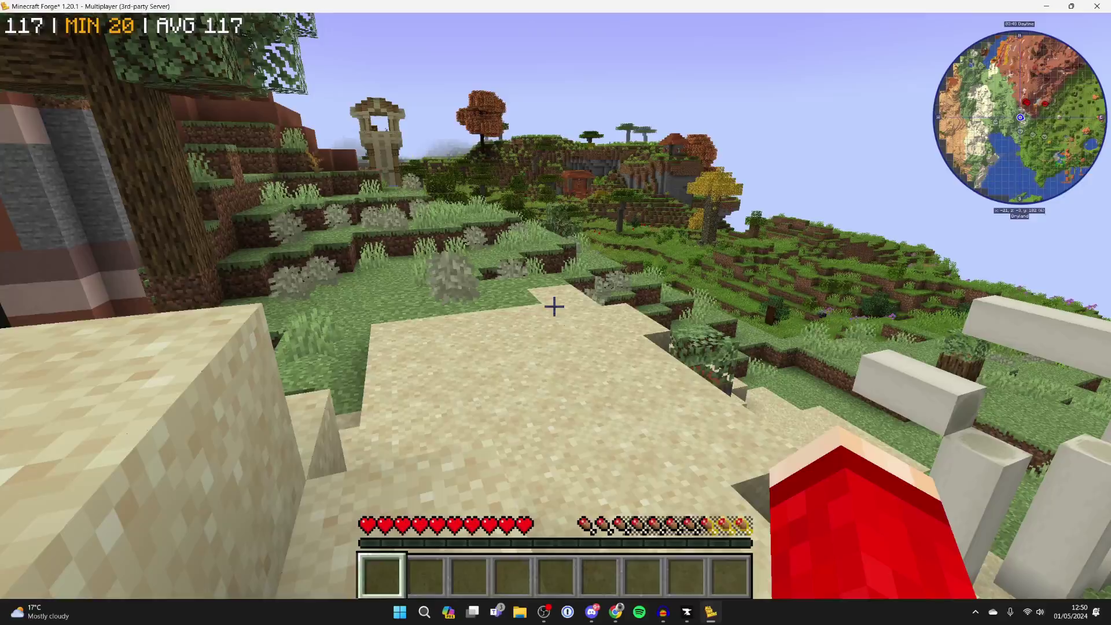
pyautogui.press('w')
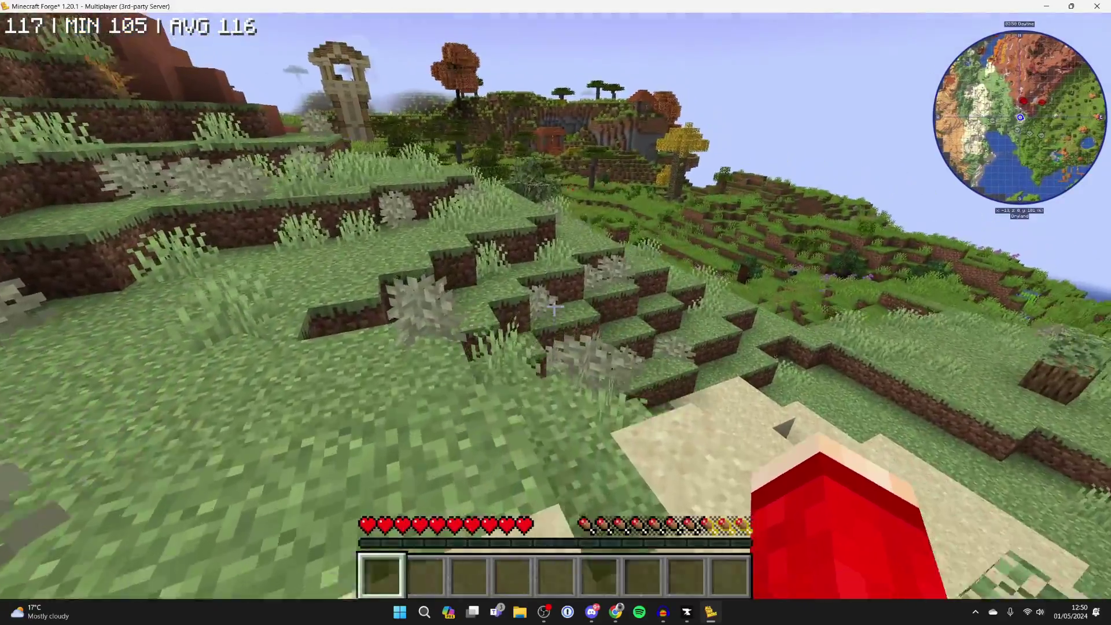
pyautogui.press('w')
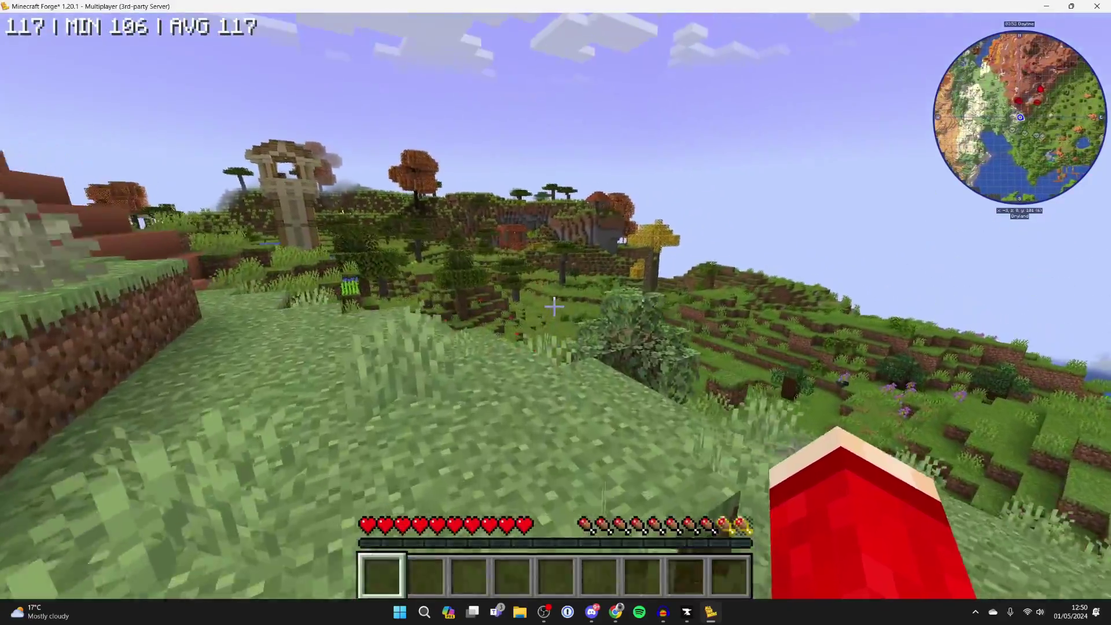
pyautogui.press('w')
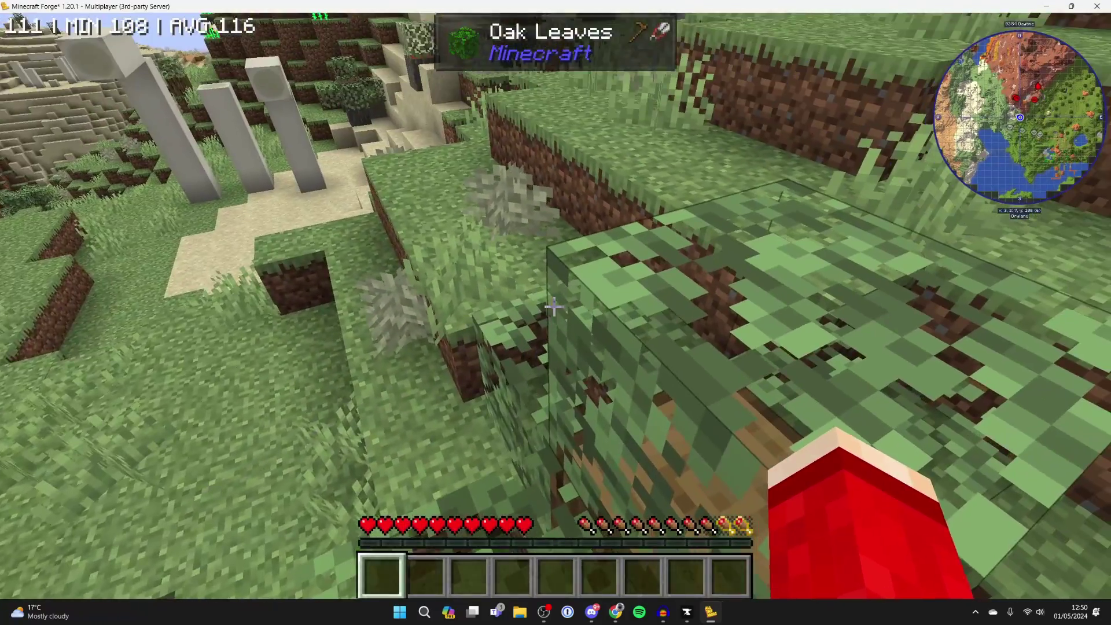
pyautogui.press('w')
pyautogui.press('Escape')
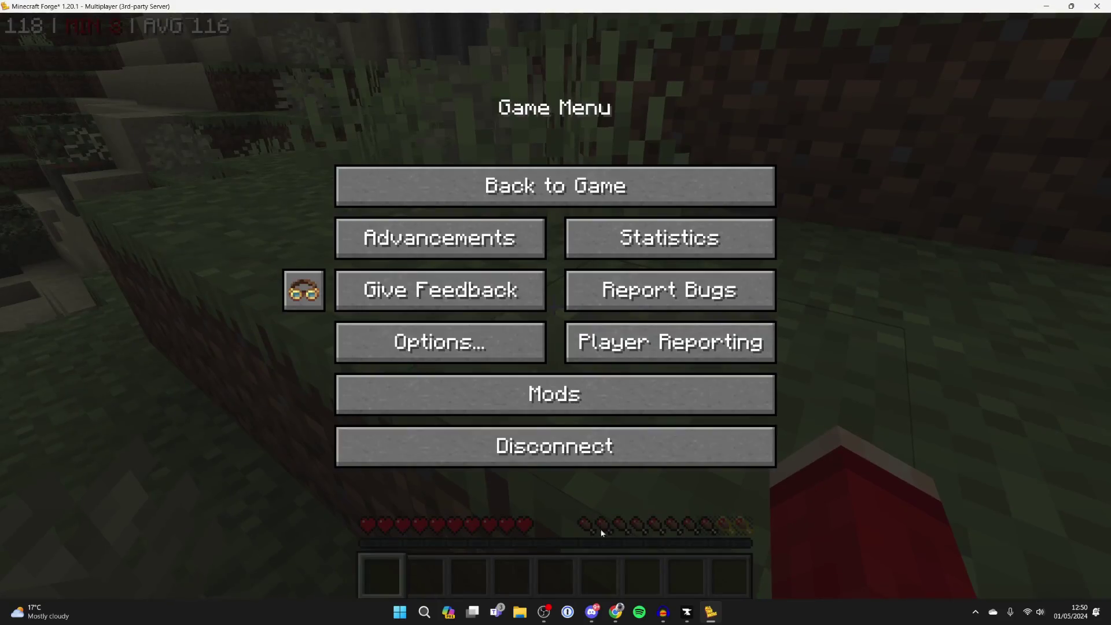
pyautogui.click(616, 612)
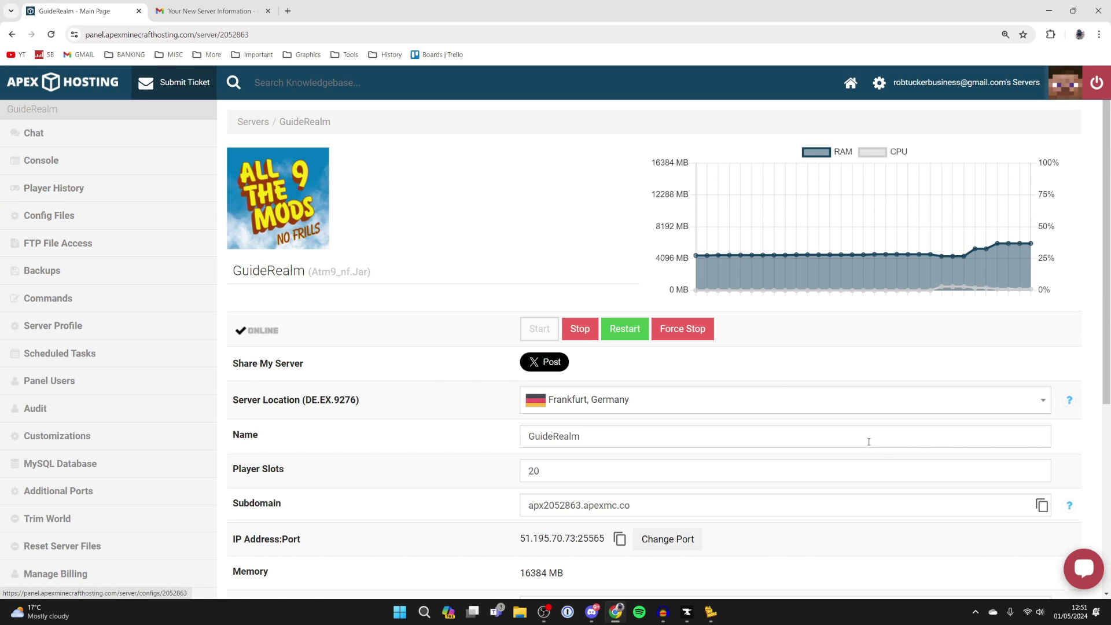
# Switch from the Apex Hosting panel back to the Minecraft game window
pyautogui.click(711, 612)
# Resume the game and walk past the oak tree across the terraced hillside
pyautogui.press('Escape')
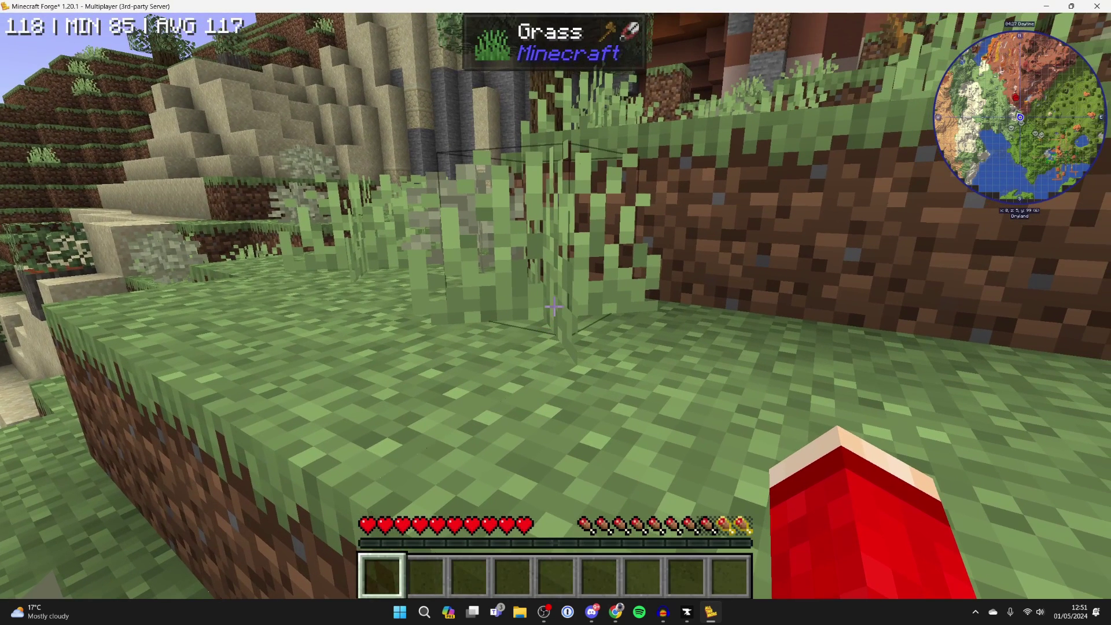
pyautogui.press('w')
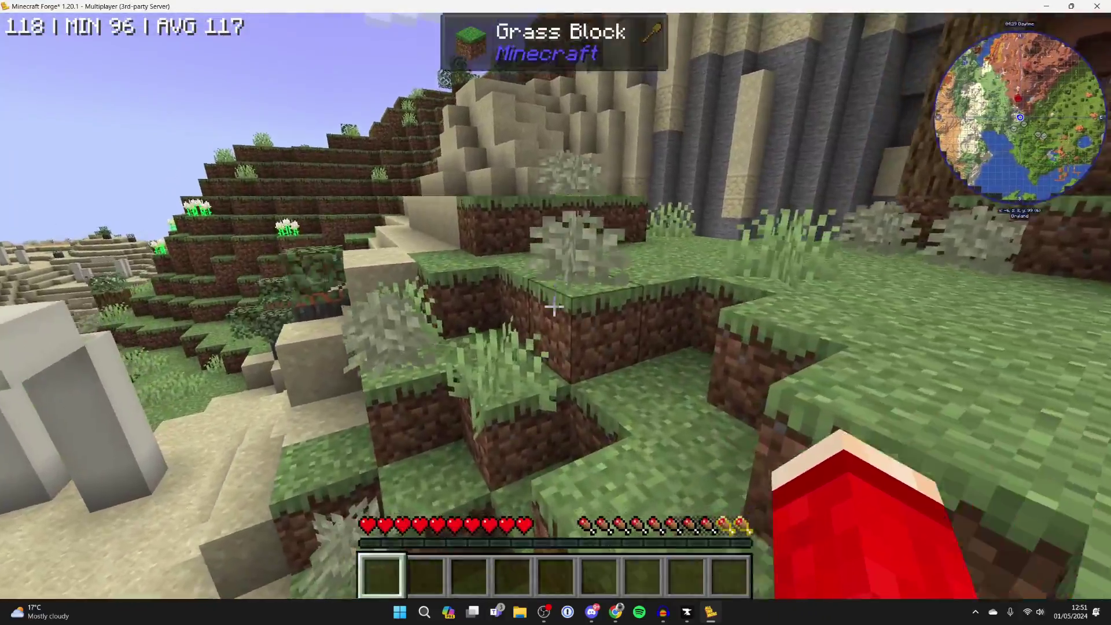
pyautogui.press('w')
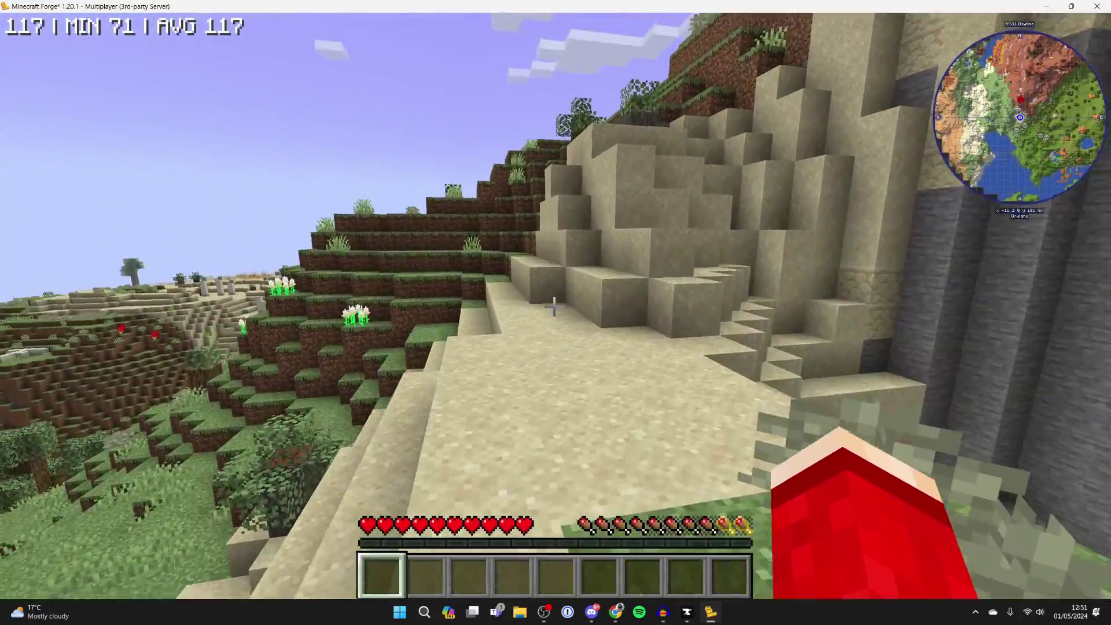
pyautogui.press('w')
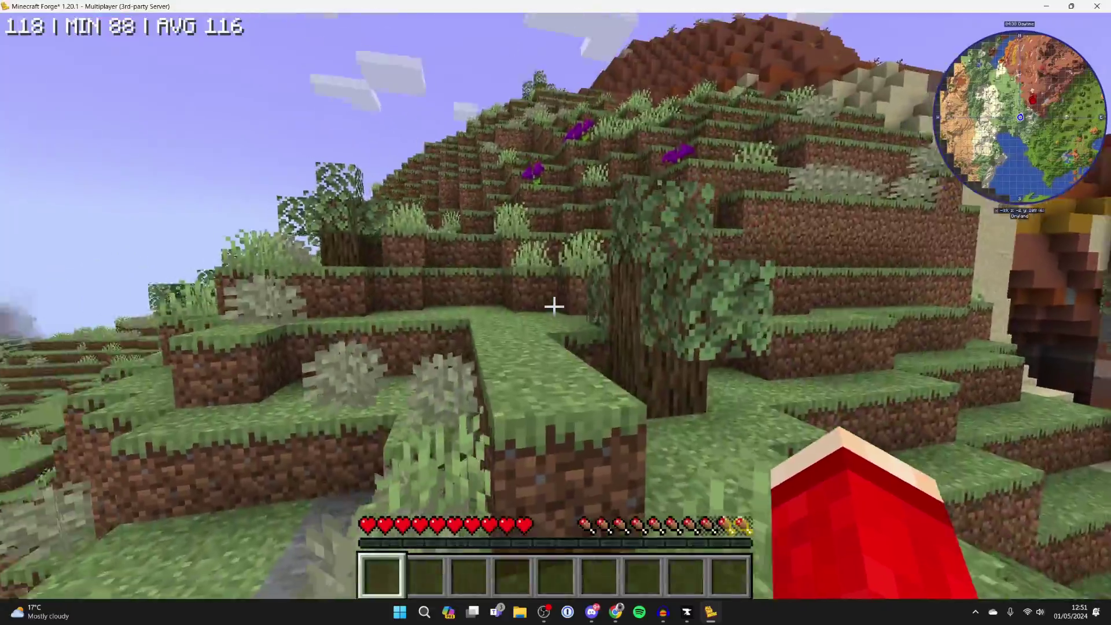
pyautogui.press('w')
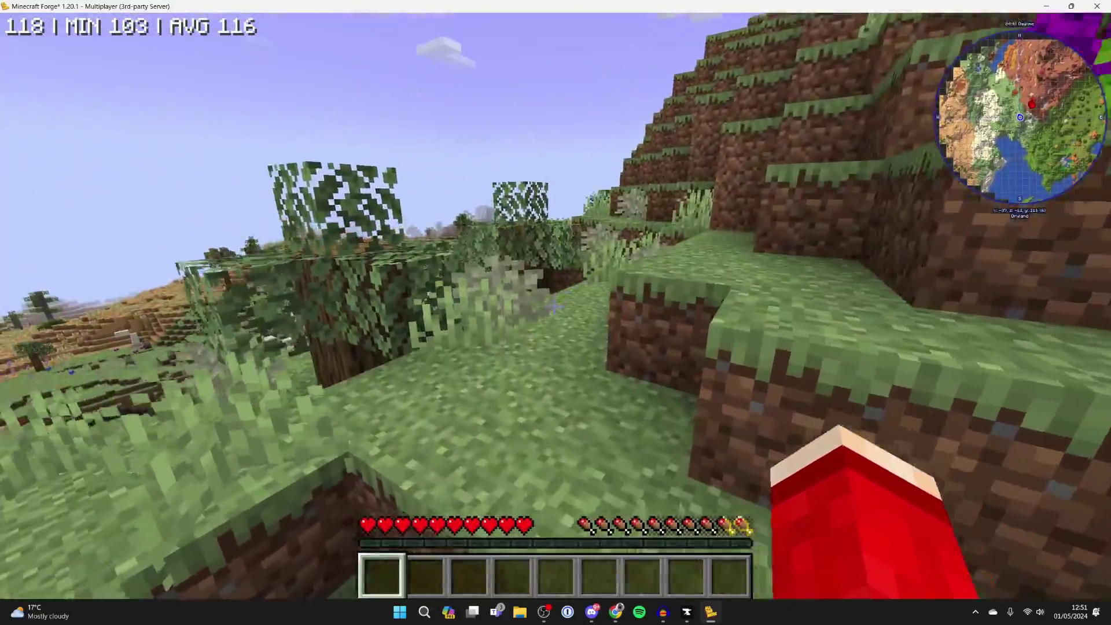
pyautogui.press('w')
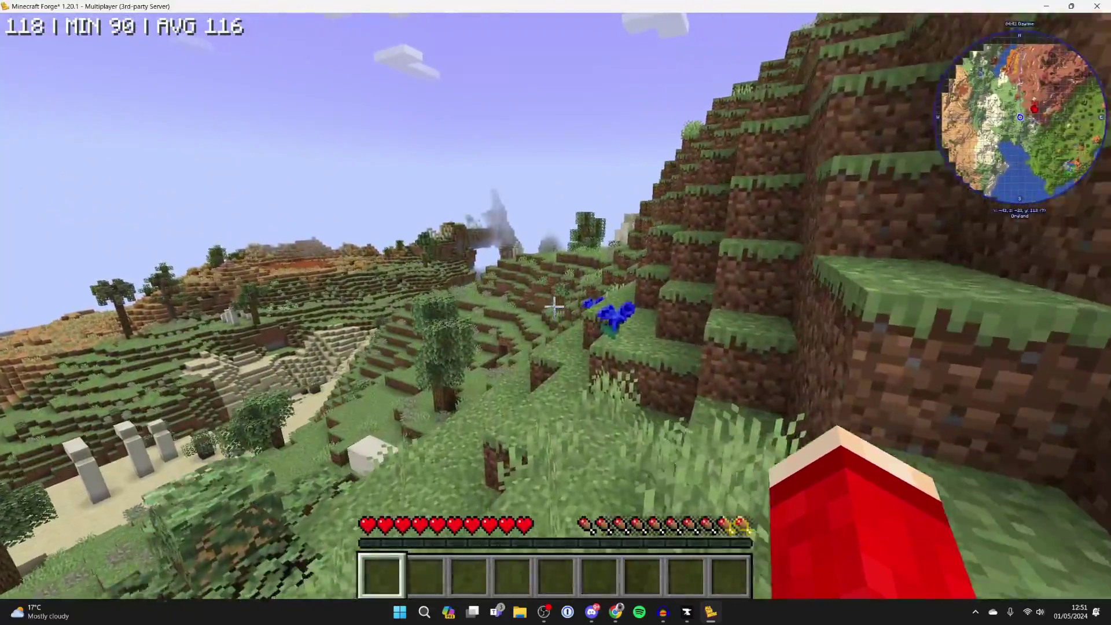
pyautogui.press('w')
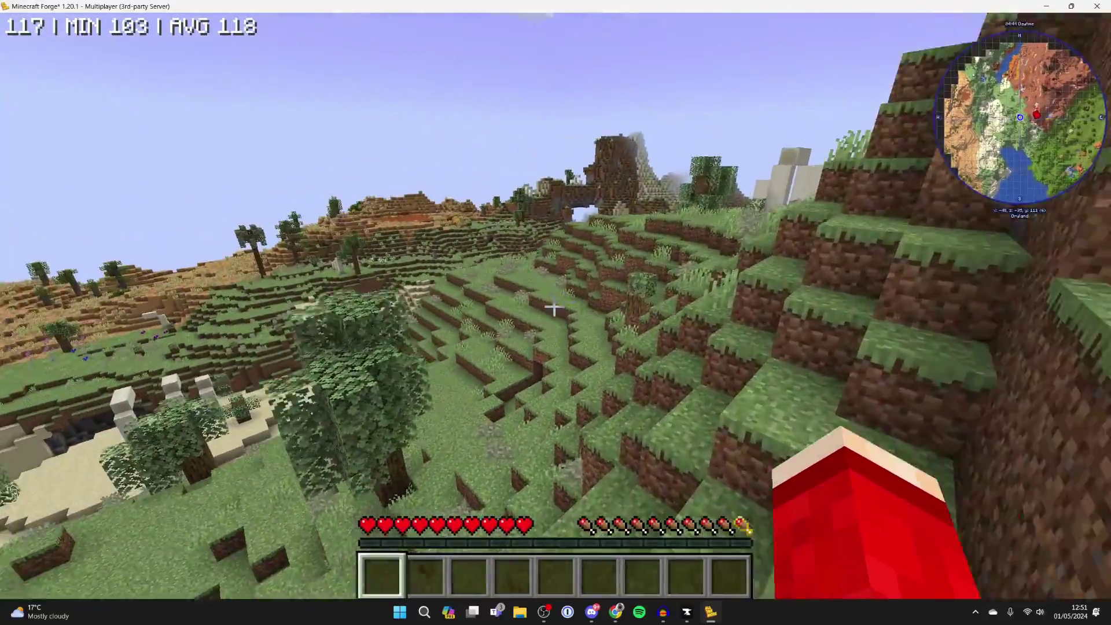
pyautogui.press('w')
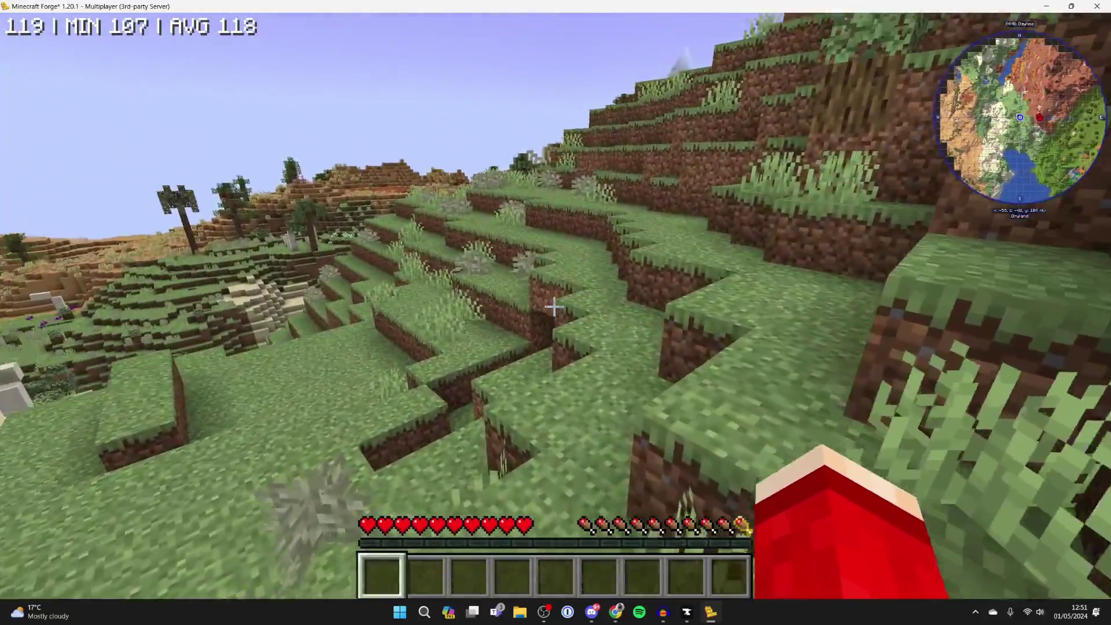
# Walk down the slope onto the sand toward the sandstone blocks and fossil bones
pyautogui.press('w')
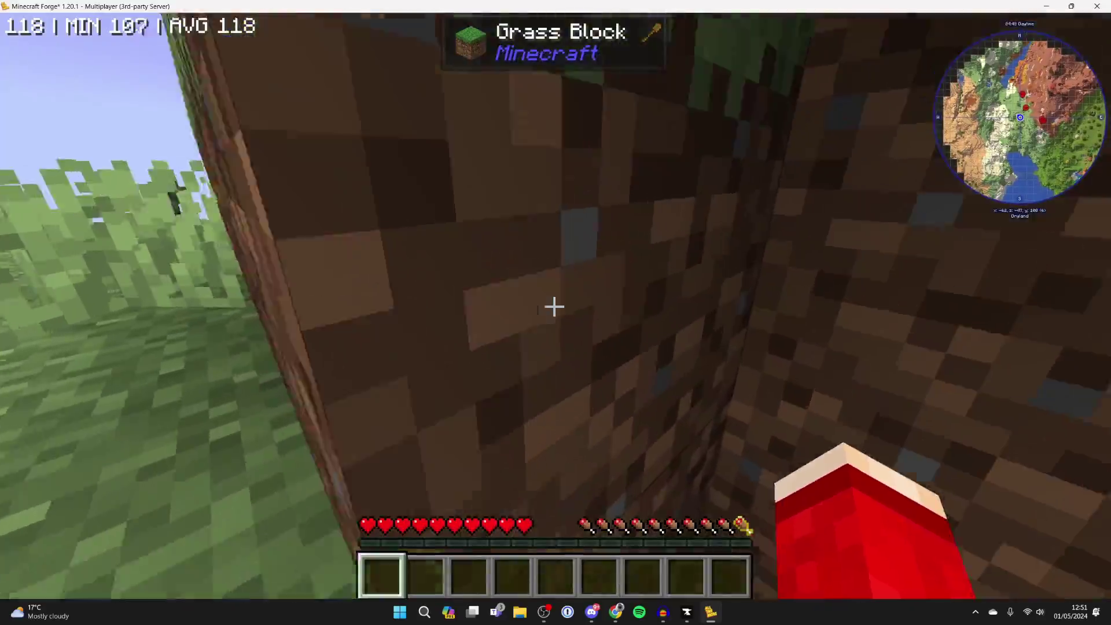
pyautogui.press('w')
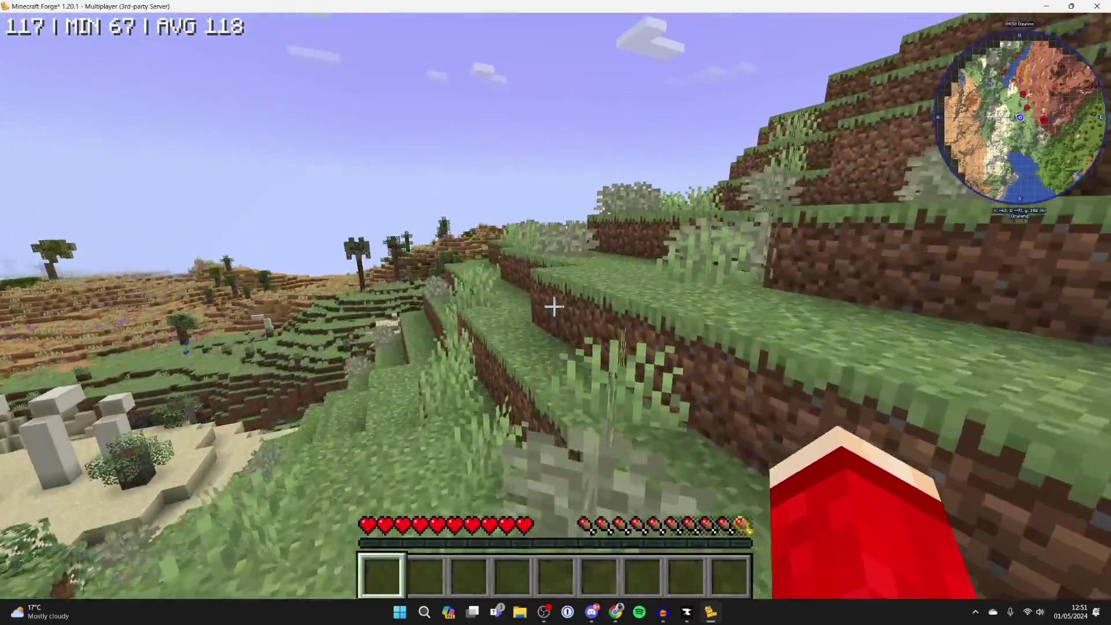
pyautogui.press('w')
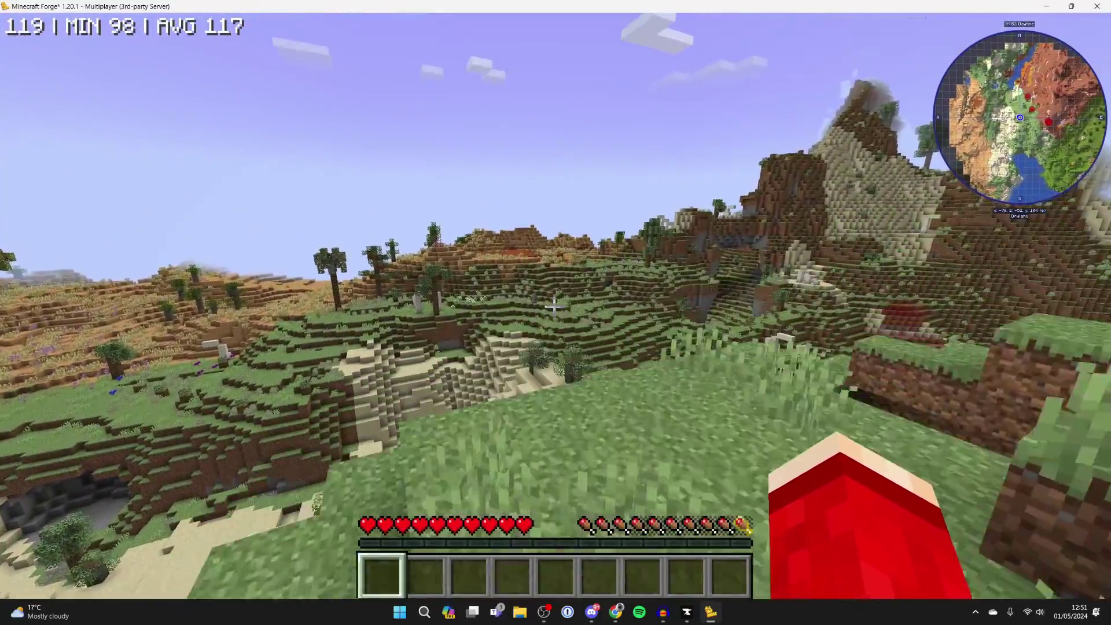
pyautogui.press('w')
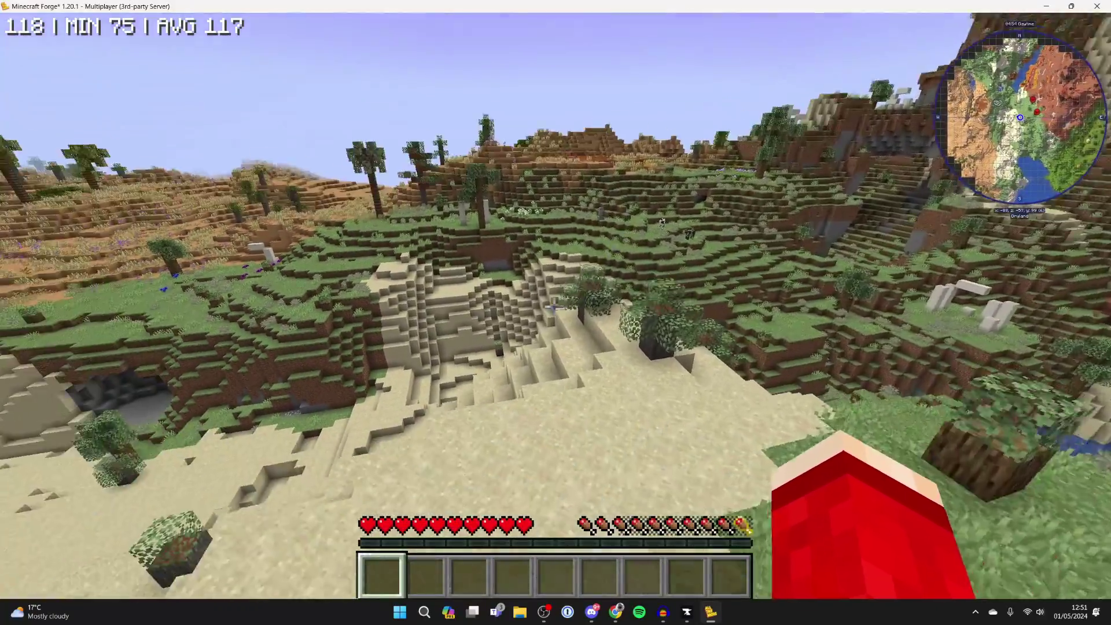
pyautogui.press('w')
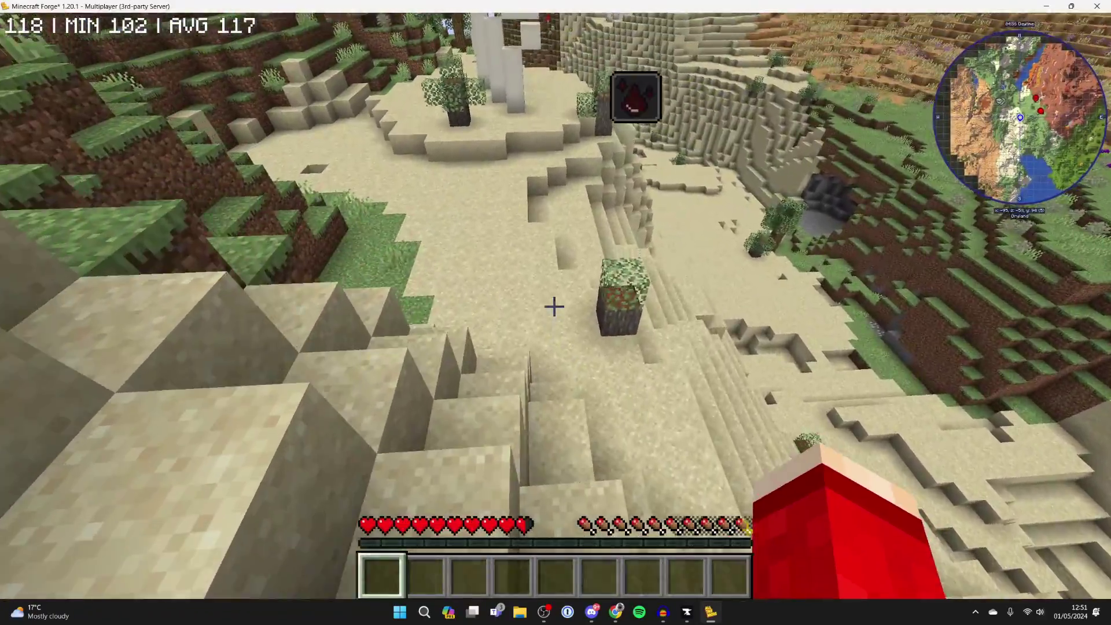
pyautogui.press('w')
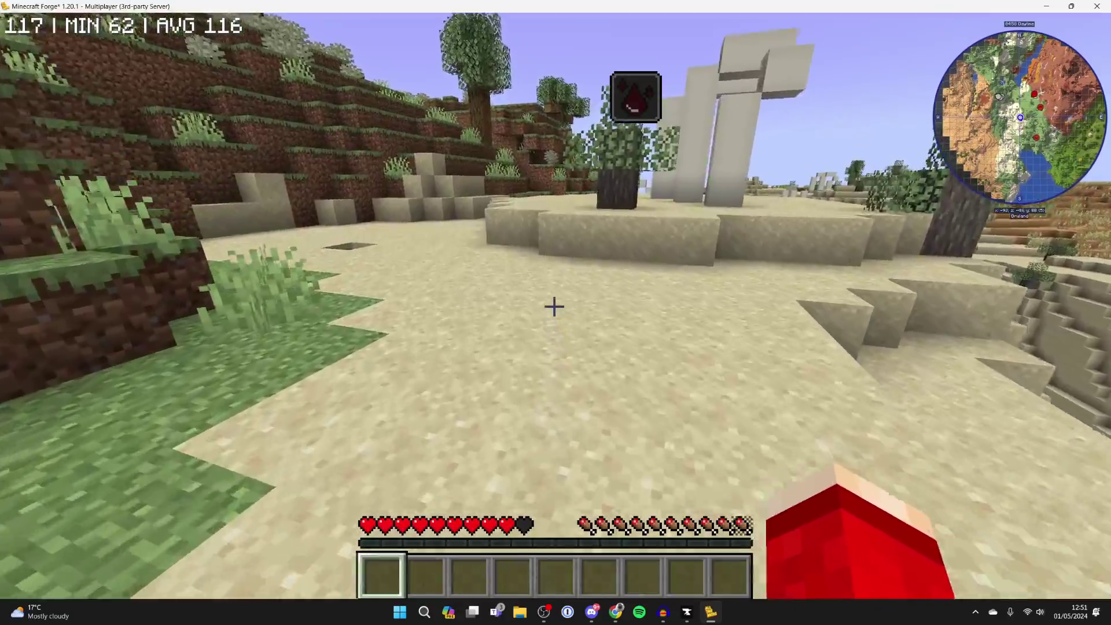
pyautogui.press('w')
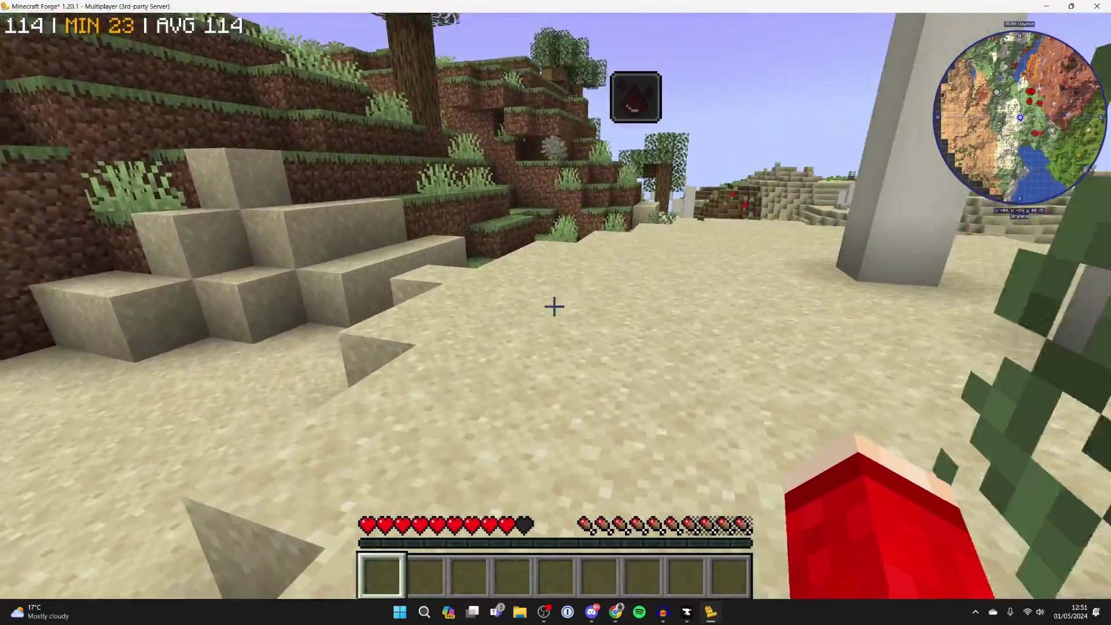
pyautogui.press('w')
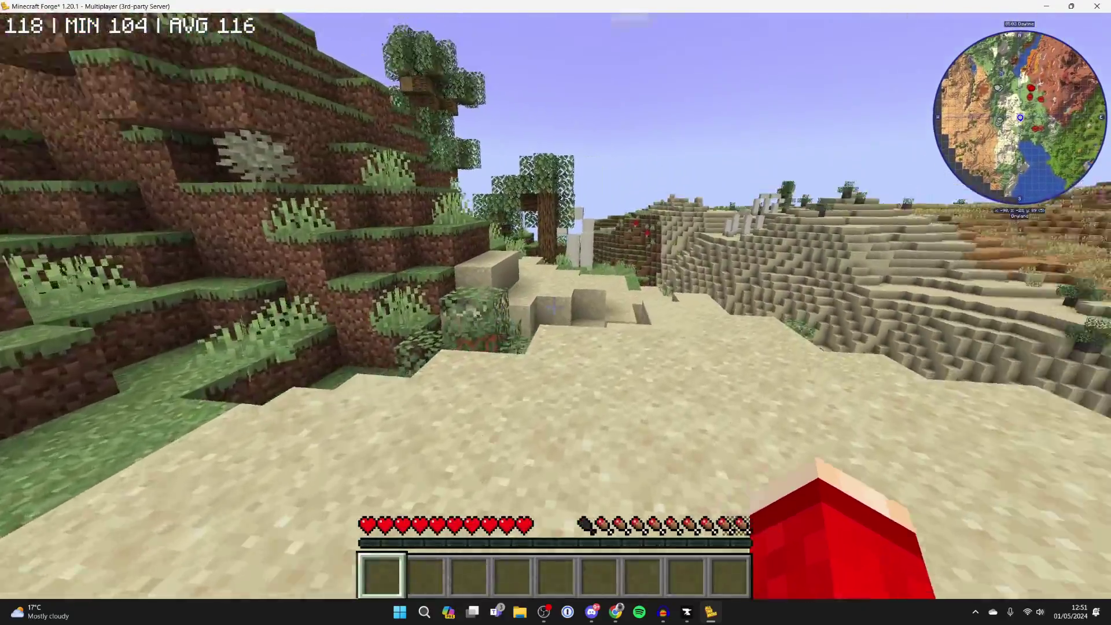